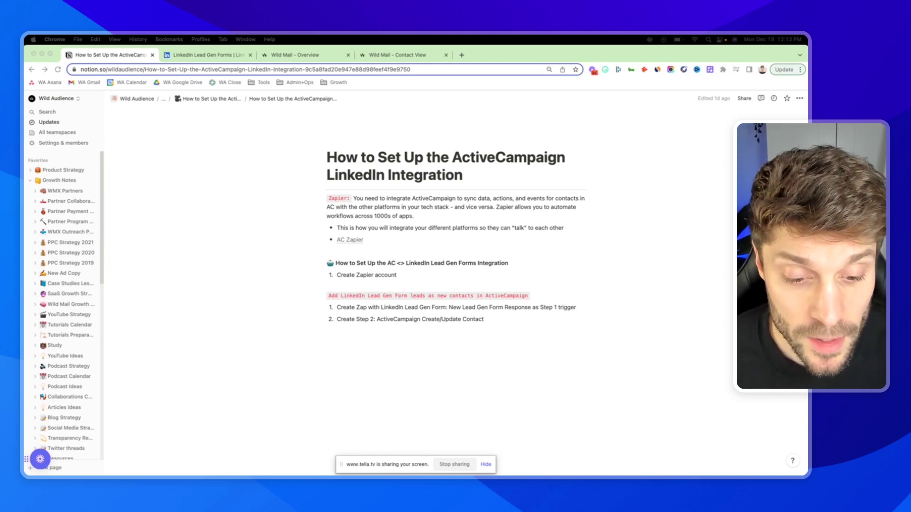
- Highlight the text about automating workflows and the Create Zapier account step
{"action": "left_click", "coordinate": [485, 466]}
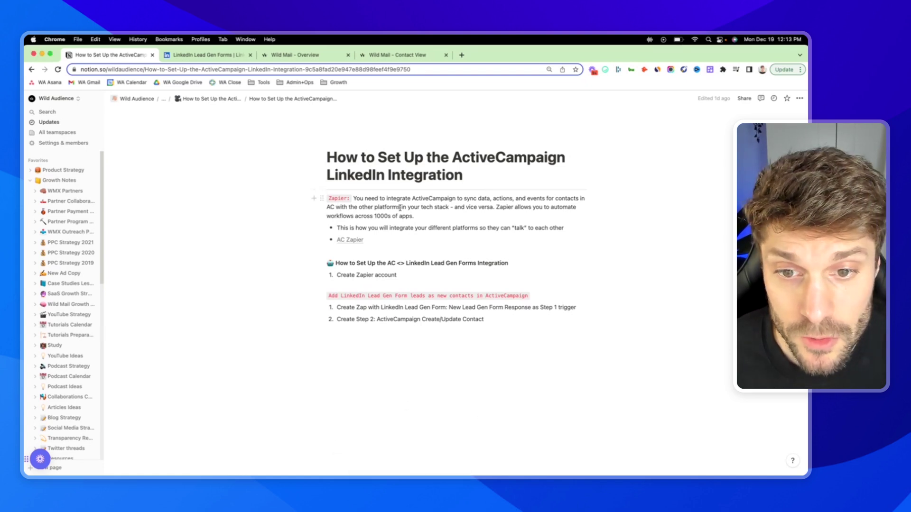
{"action": "left_click_drag", "start_coordinate": [539, 208], "coordinate": [579, 211]}
{"action": "left_click", "coordinate": [384, 217]}
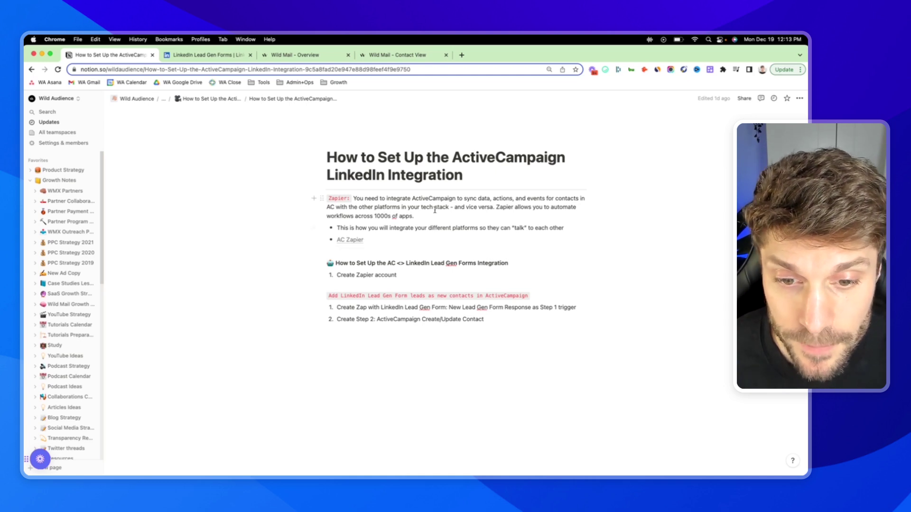
{"action": "left_click_drag", "start_coordinate": [336, 275], "coordinate": [397, 275]}
{"action": "left_click", "coordinate": [398, 275]}
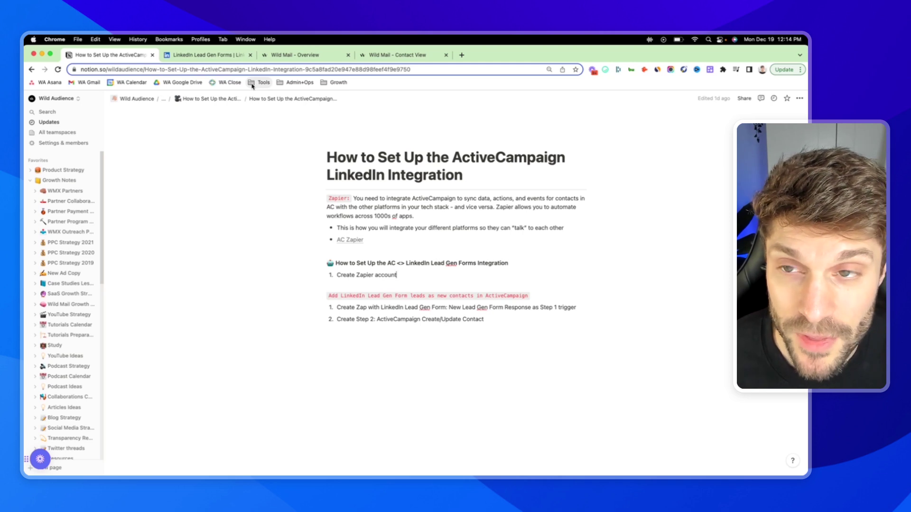
- Switch to the LinkedIn Lead Gen Forms page and review its sections on quality leads and managing leads
{"action": "left_click", "coordinate": [214, 55]}
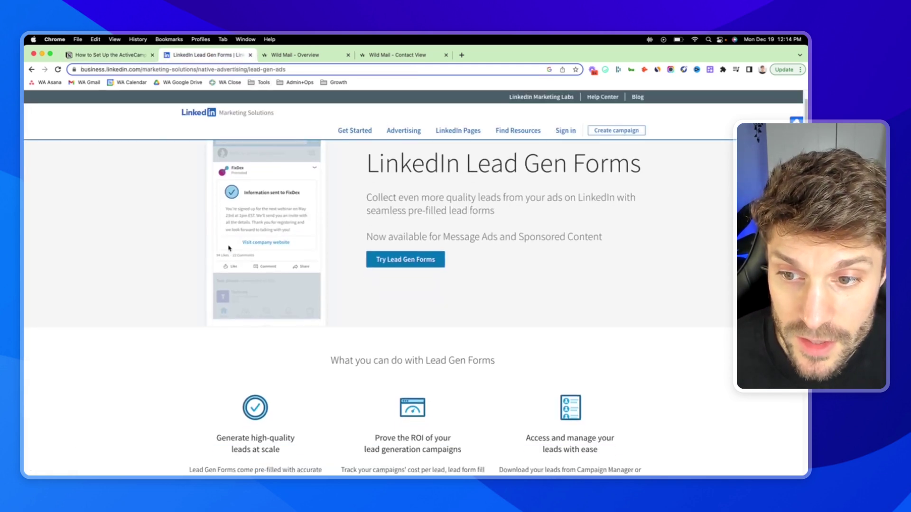
{"action": "scroll", "coordinate": [245, 269], "scroll_direction": "up", "scroll_amount": 2}
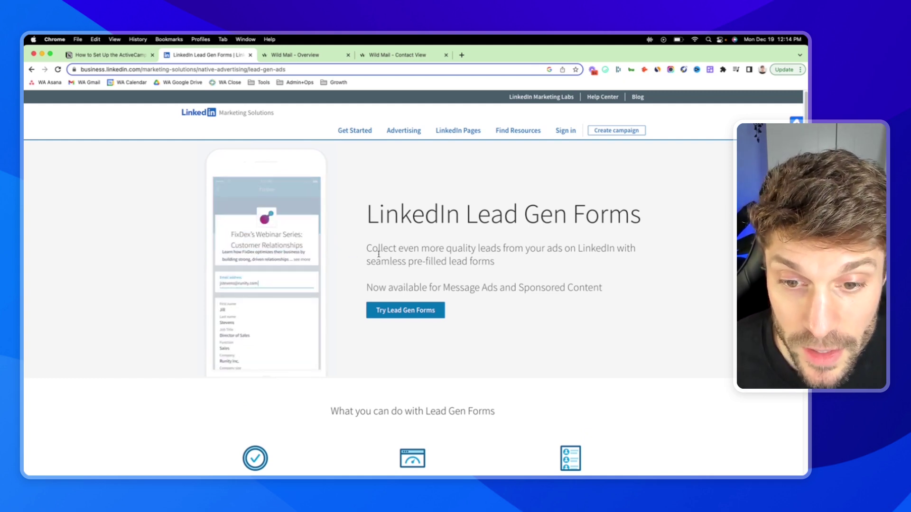
{"action": "left_click_drag", "start_coordinate": [417, 248], "coordinate": [482, 249]}
{"action": "left_click", "coordinate": [513, 263]}
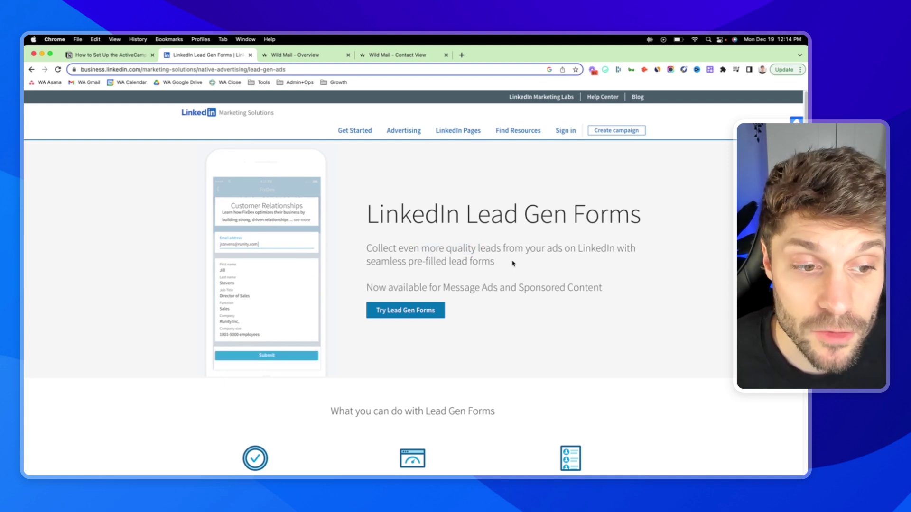
{"action": "scroll", "coordinate": [431, 284], "scroll_direction": "down", "scroll_amount": 5}
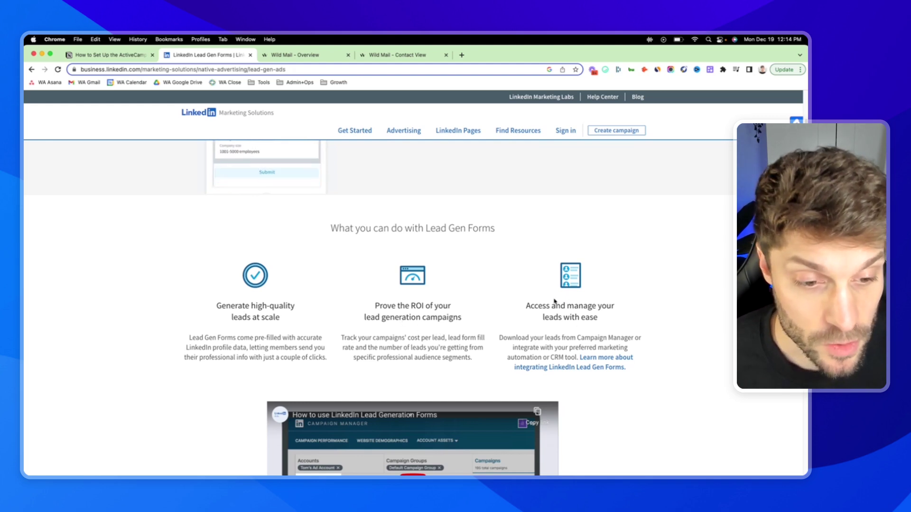
{"action": "left_click_drag", "start_coordinate": [525, 307], "coordinate": [614, 316]}
{"action": "left_click", "coordinate": [604, 323]}
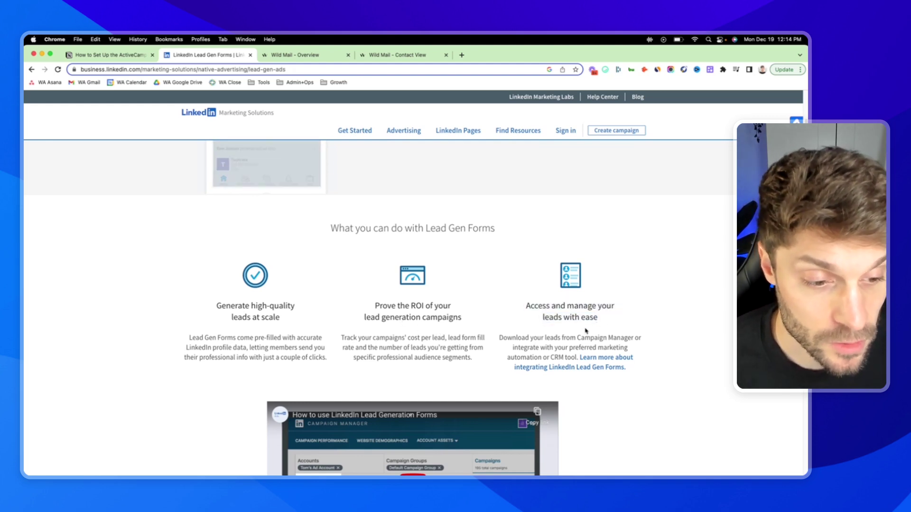
{"action": "scroll", "coordinate": [563, 334], "scroll_direction": "down", "scroll_amount": 2}
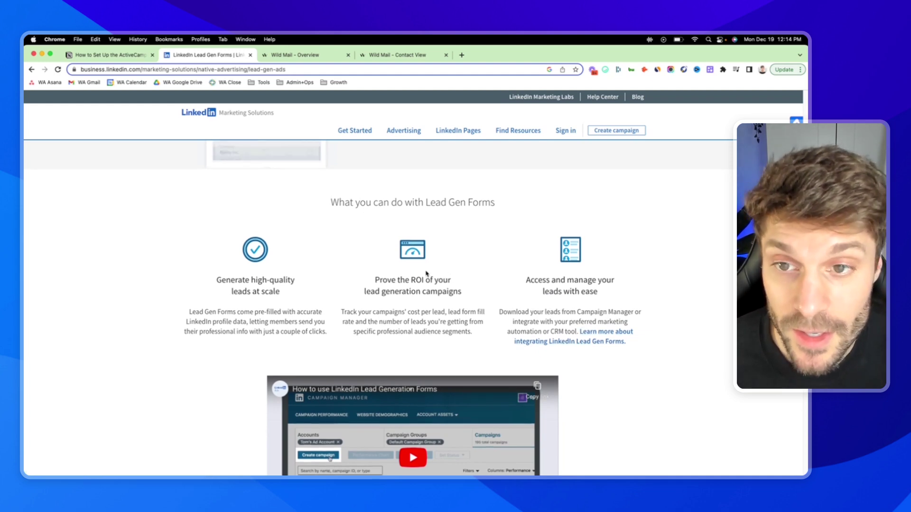
{"action": "scroll", "coordinate": [446, 266], "scroll_direction": "up", "scroll_amount": 5}
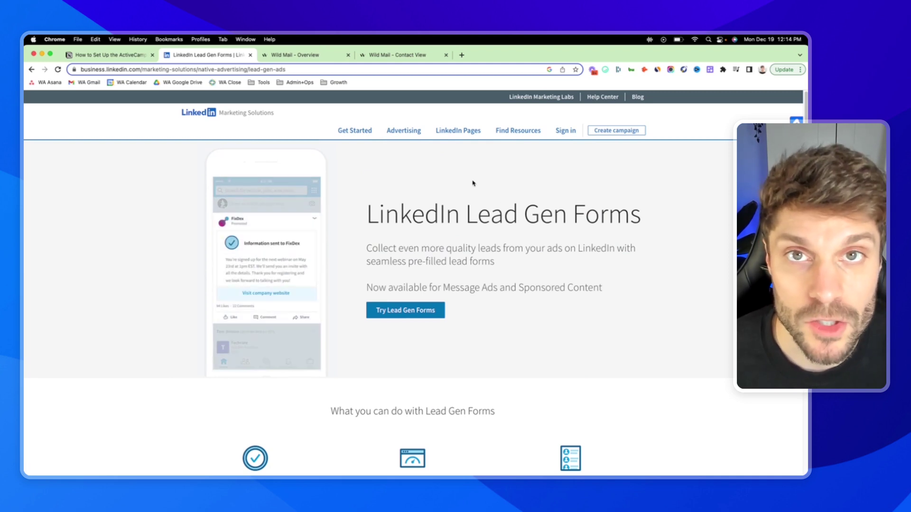
- In ActiveCampaign's Apps directory, search 'linkedin' and open the LinkedIn Lead Gen Forms card
{"action": "left_click", "coordinate": [291, 56]}
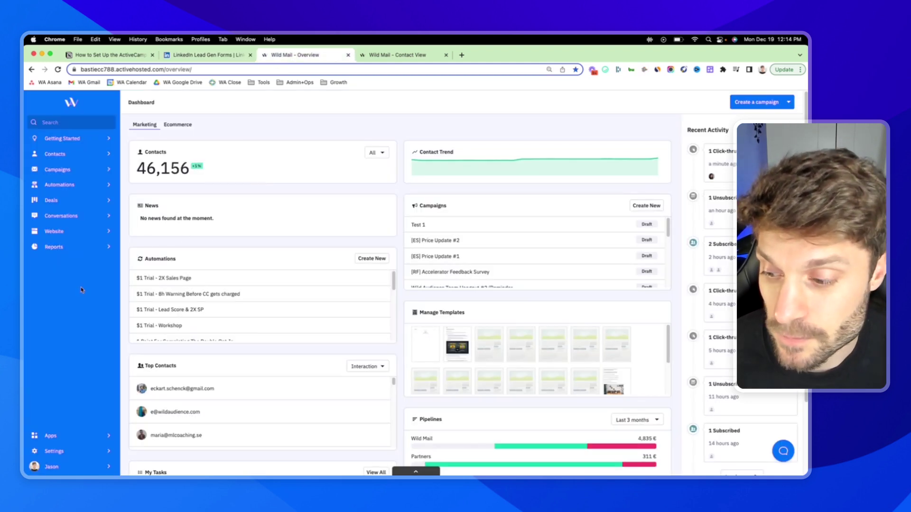
{"action": "left_click", "coordinate": [83, 437]}
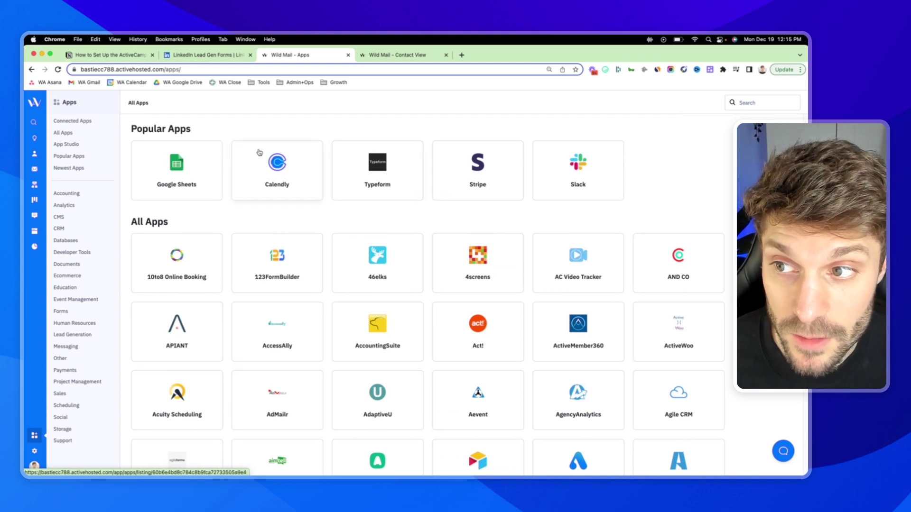
{"action": "left_click", "coordinate": [757, 105]}
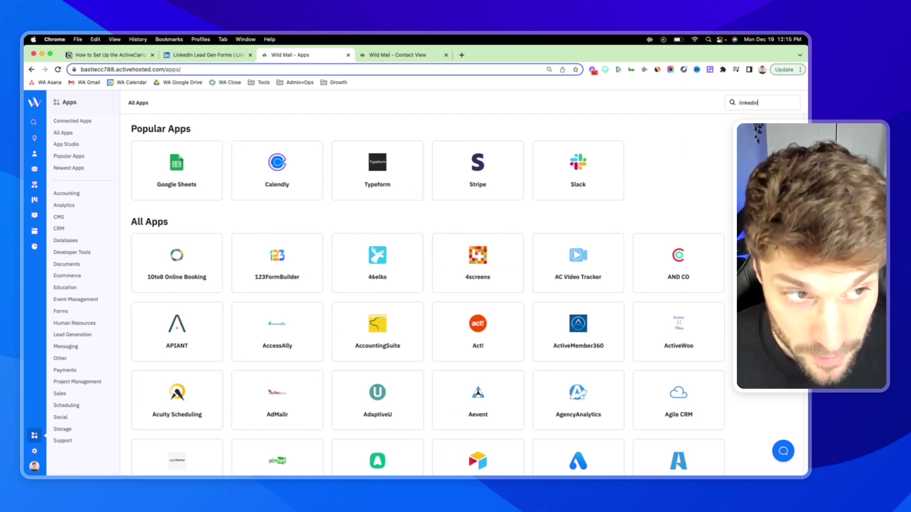
{"action": "key", "text": "Return"}
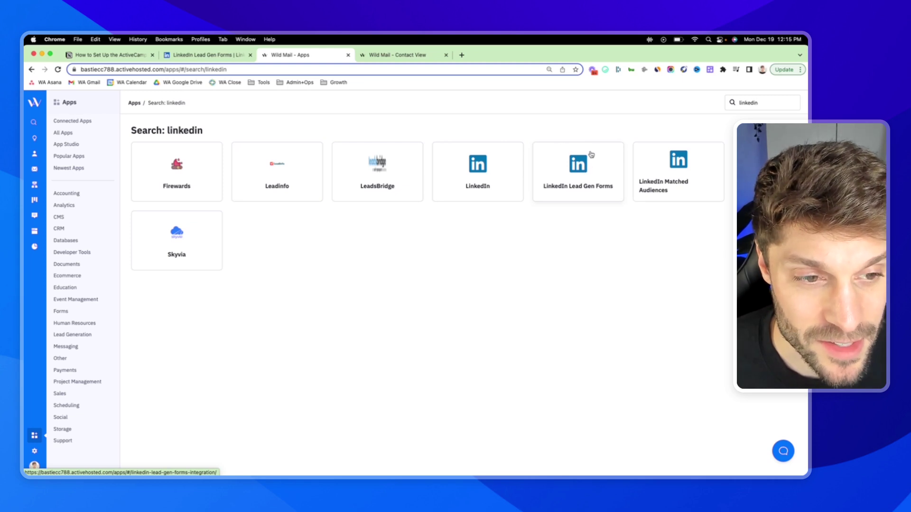
{"action": "left_click", "coordinate": [587, 169]}
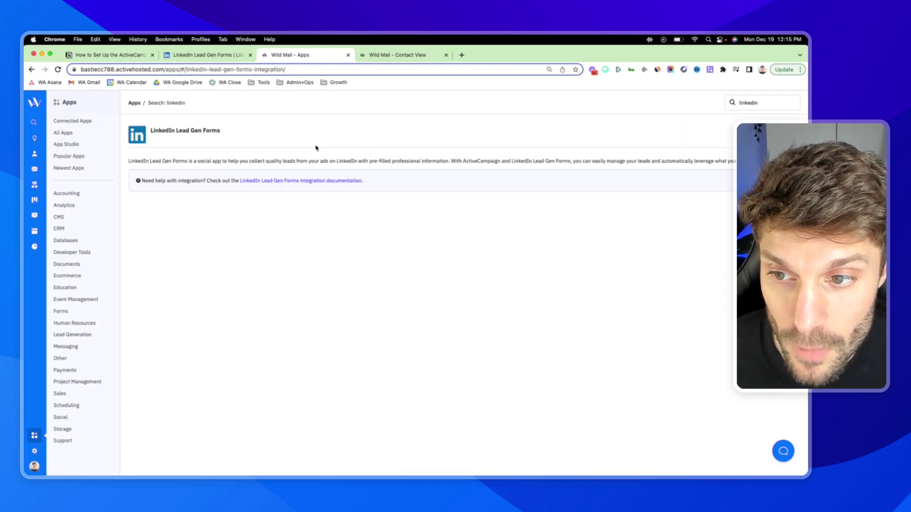
- Open Zapier's ActiveCampaign + LinkedIn Lead Gen Forms integration page and scroll to Popular workflows
{"action": "left_click", "coordinate": [307, 181]}
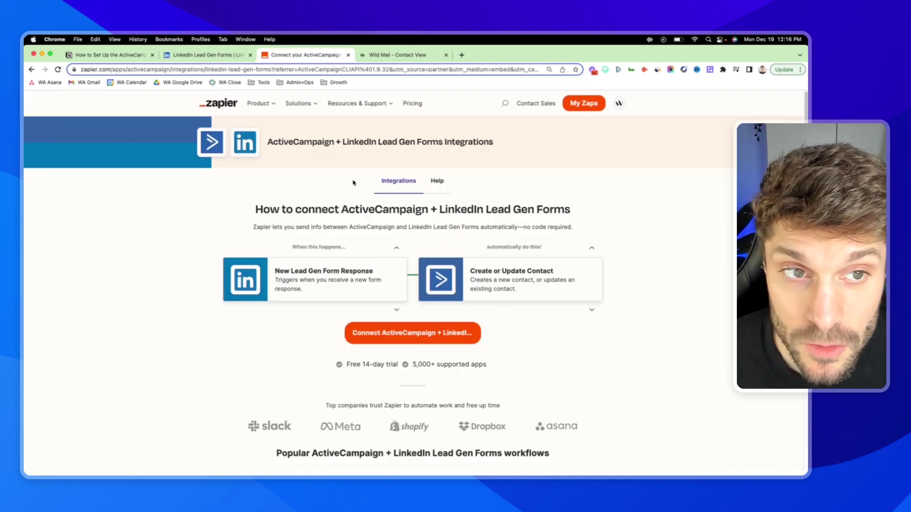
{"action": "scroll", "coordinate": [443, 205], "scroll_direction": "down", "scroll_amount": 3}
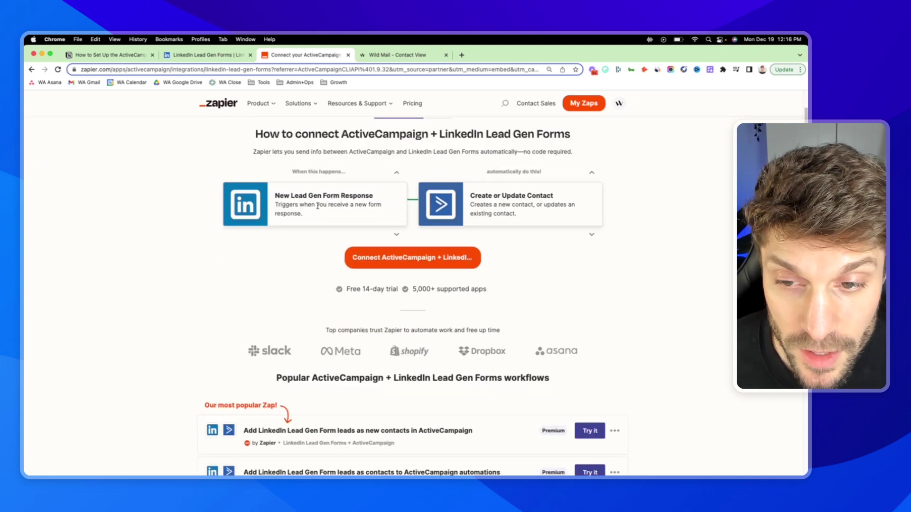
{"action": "scroll", "coordinate": [414, 214], "scroll_direction": "up", "scroll_amount": 2}
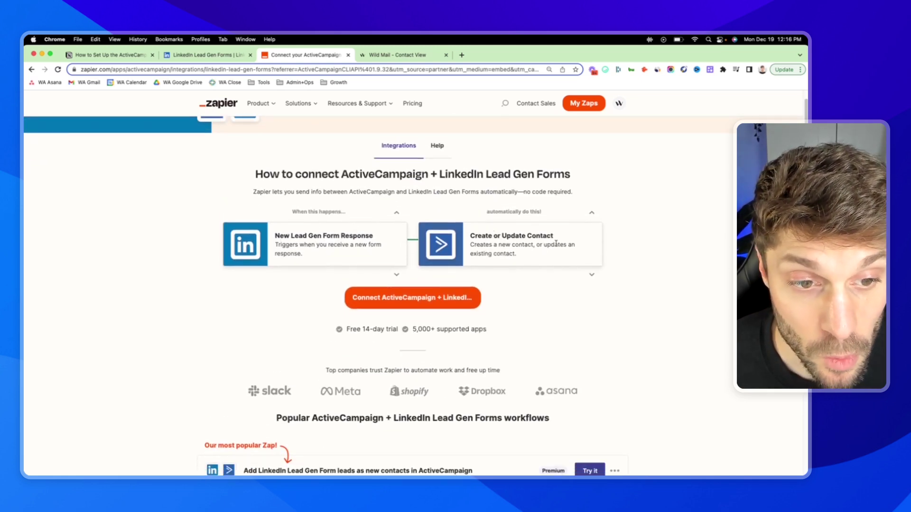
{"action": "scroll", "coordinate": [534, 241], "scroll_direction": "down", "scroll_amount": 3}
{"action": "scroll", "coordinate": [379, 245], "scroll_direction": "up", "scroll_amount": 4}
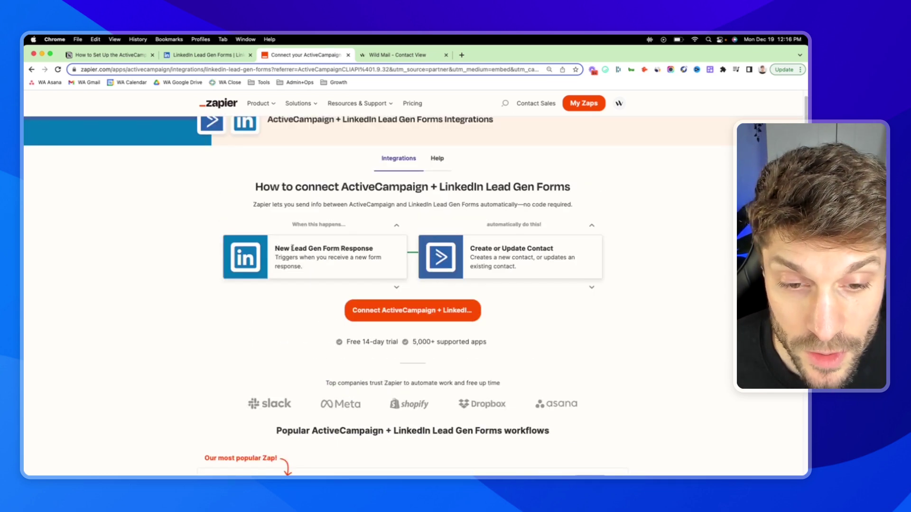
{"action": "scroll", "coordinate": [432, 241], "scroll_direction": "down", "scroll_amount": 6}
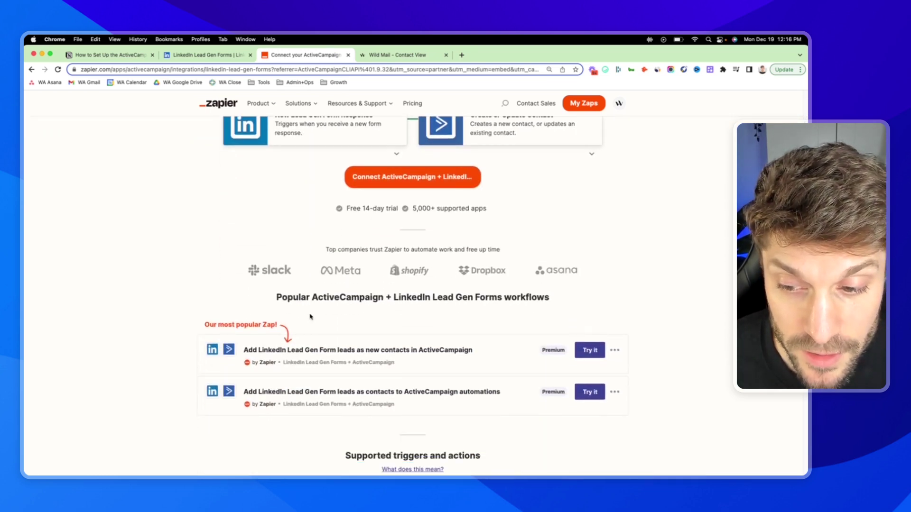
{"action": "scroll", "coordinate": [342, 346], "scroll_direction": "down", "scroll_amount": 1}
- Expand the workflow that adds form leads as new ActiveCampaign contacts to see its steps
{"action": "left_click", "coordinate": [430, 336]}
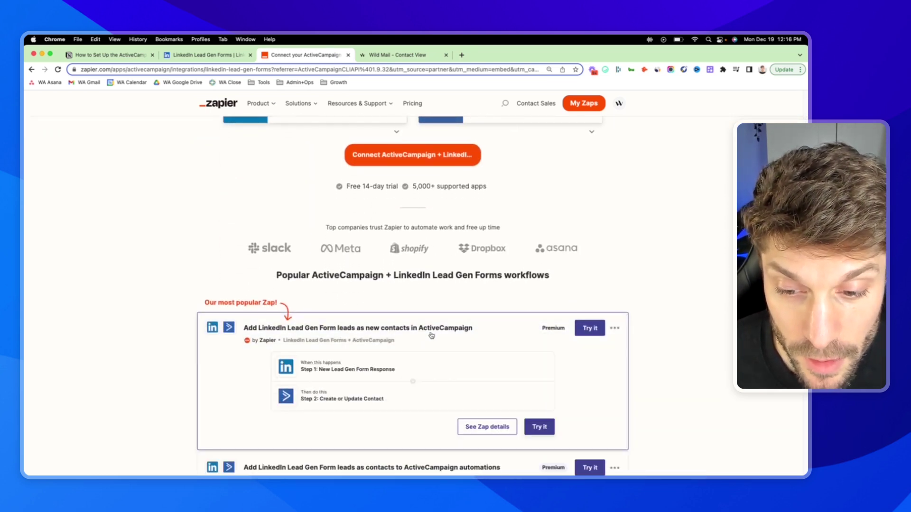
{"action": "scroll", "coordinate": [433, 330], "scroll_direction": "down", "scroll_amount": 3}
{"action": "scroll", "coordinate": [349, 295], "scroll_direction": "down", "scroll_amount": 1}
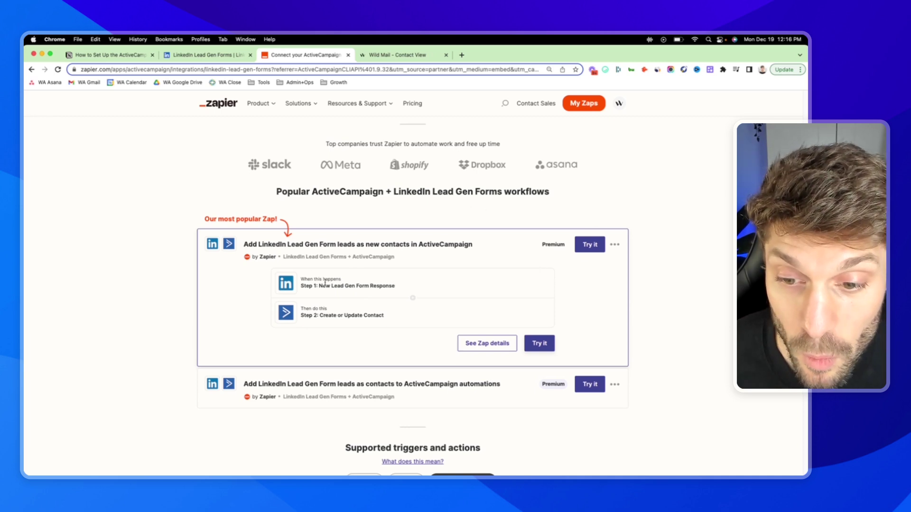
- Start a new Zap from the leads-to-ActiveCampaign-contacts template, briefly checking the LinkedIn tab before returning
{"action": "left_click", "coordinate": [590, 246]}
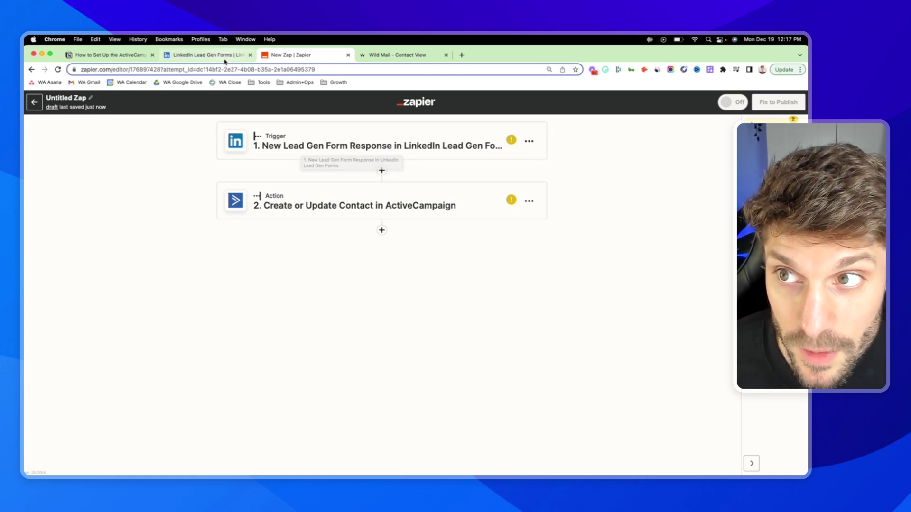
{"action": "left_click", "coordinate": [204, 56]}
{"action": "scroll", "coordinate": [284, 253], "scroll_direction": "down", "scroll_amount": 2}
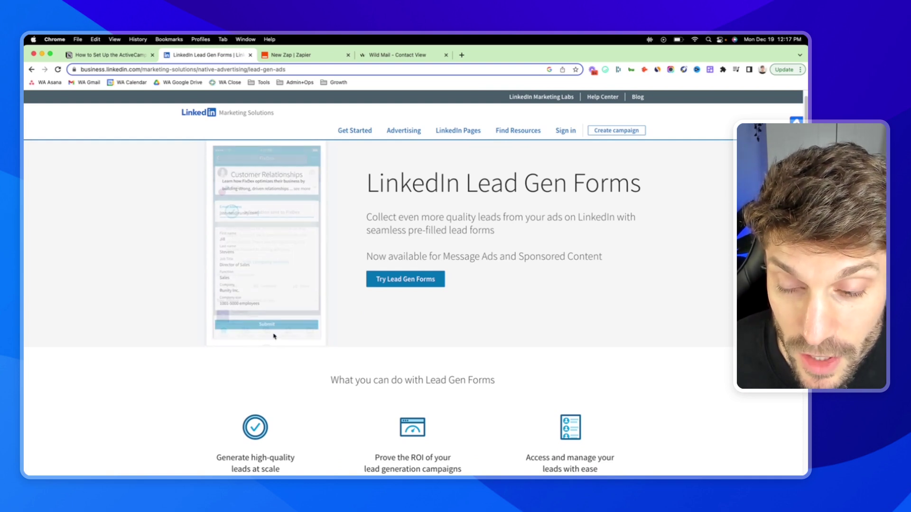
{"action": "scroll", "coordinate": [274, 337], "scroll_direction": "up", "scroll_amount": 2}
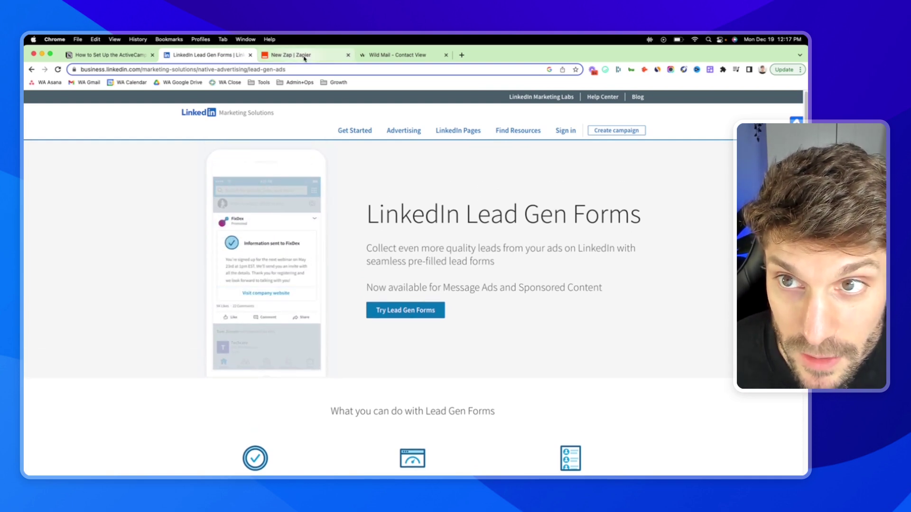
{"action": "left_click", "coordinate": [304, 56]}
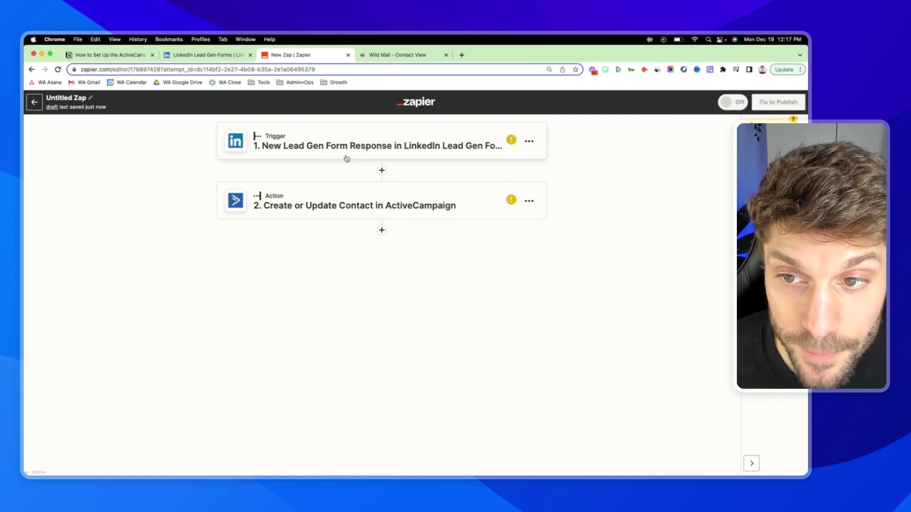
- Set the trigger event to New Lead Gen Form Response
{"action": "left_click", "coordinate": [372, 145]}
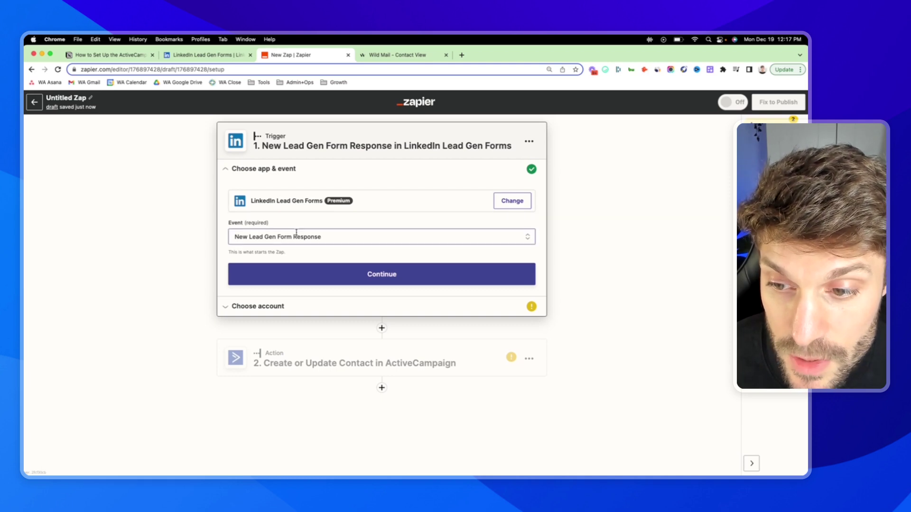
{"action": "left_click", "coordinate": [348, 238]}
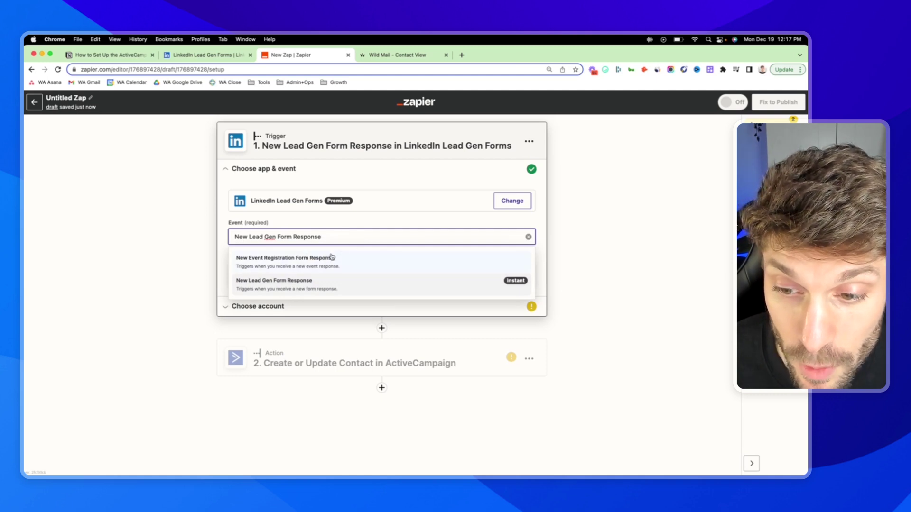
{"action": "left_click", "coordinate": [224, 233]}
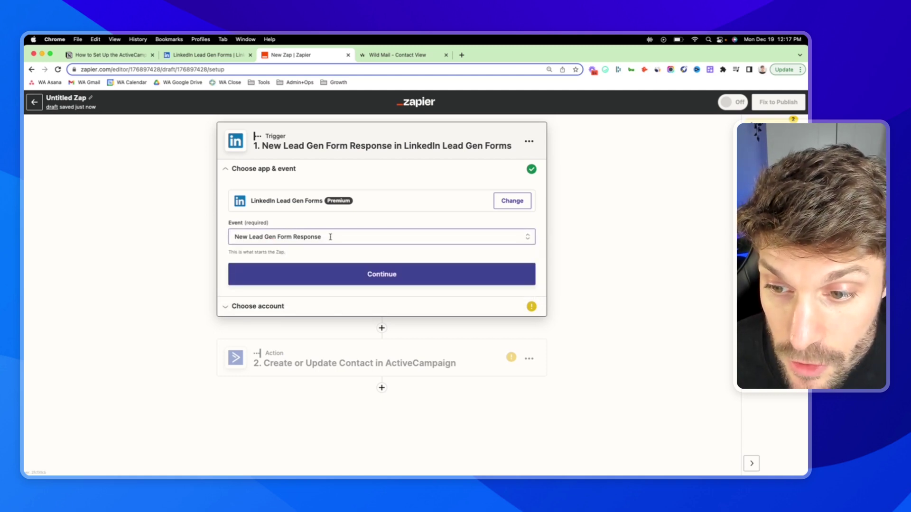
{"action": "left_click", "coordinate": [367, 280]}
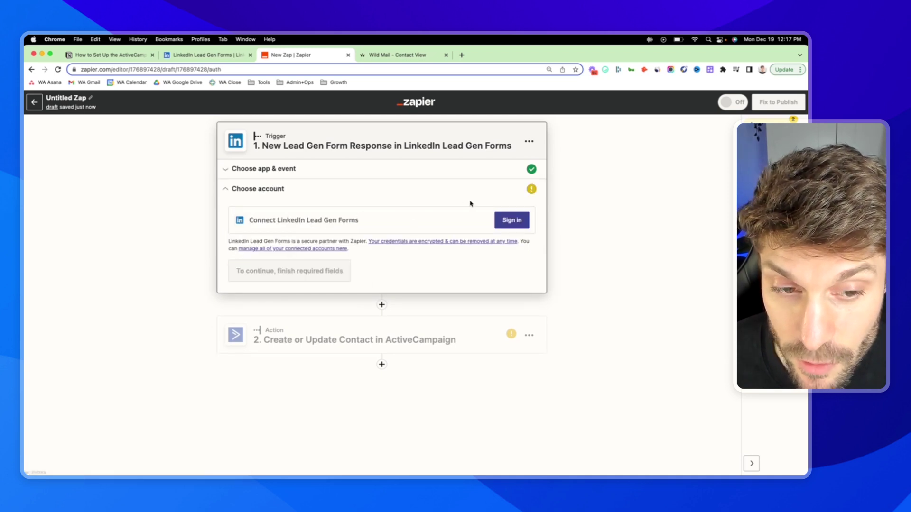
- Sign in to LinkedIn and allow Zapier access to the Lead Gen Forms account
{"action": "left_click", "coordinate": [511, 221]}
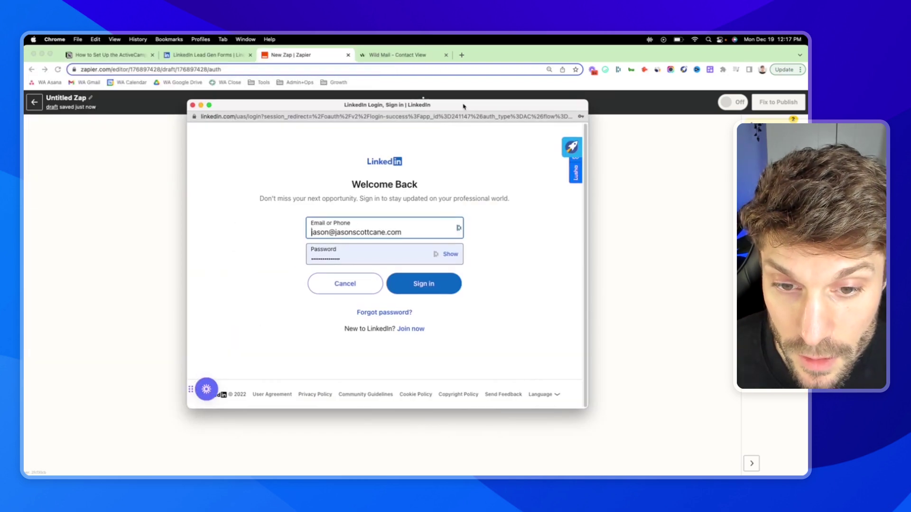
{"action": "left_click", "coordinate": [422, 275]}
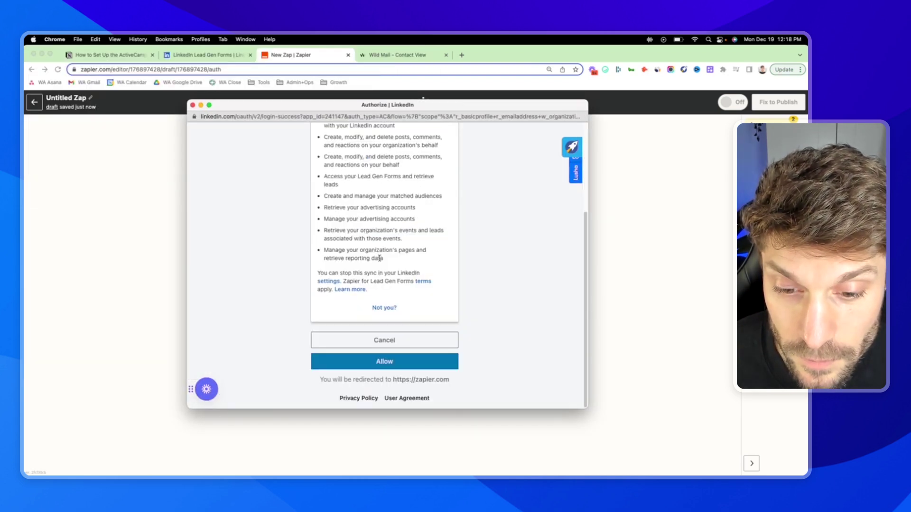
{"action": "left_click", "coordinate": [387, 362]}
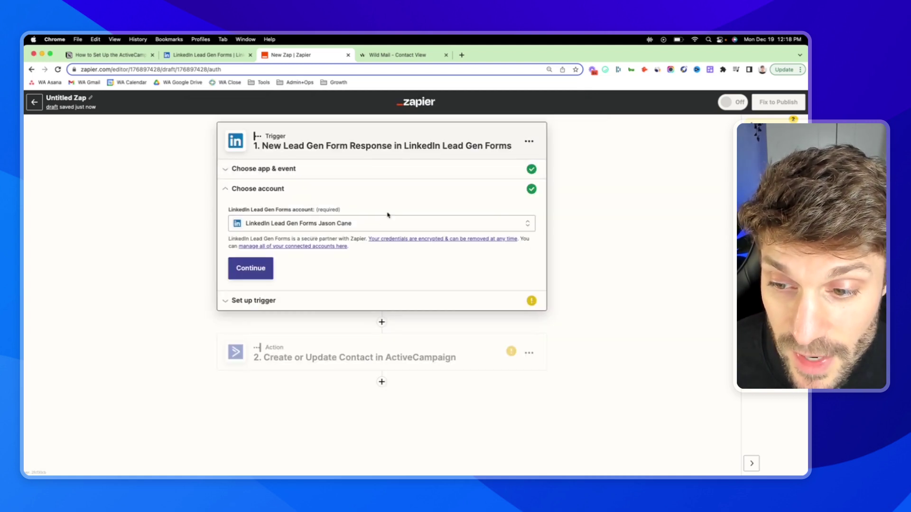
- Continue to trigger setup and expand the Account field's note on required LinkedIn admin roles
{"action": "left_click", "coordinate": [273, 271]}
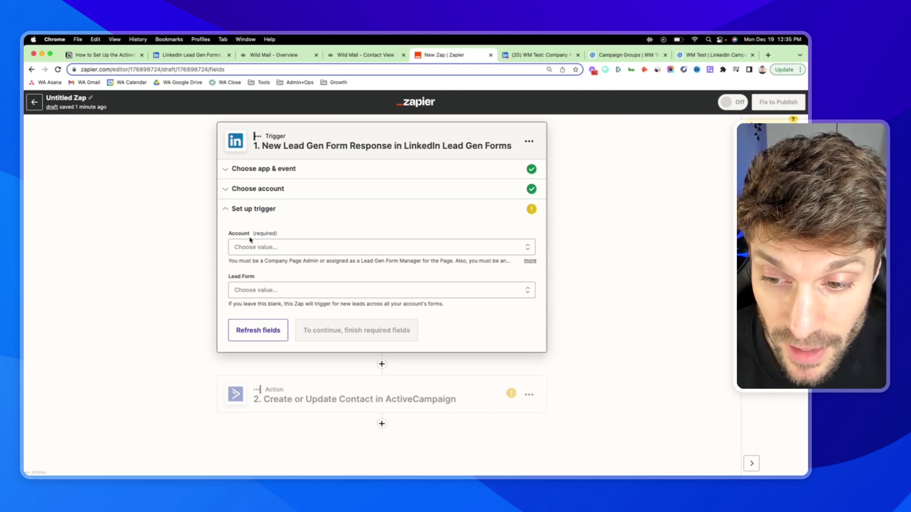
{"action": "left_click", "coordinate": [530, 261]}
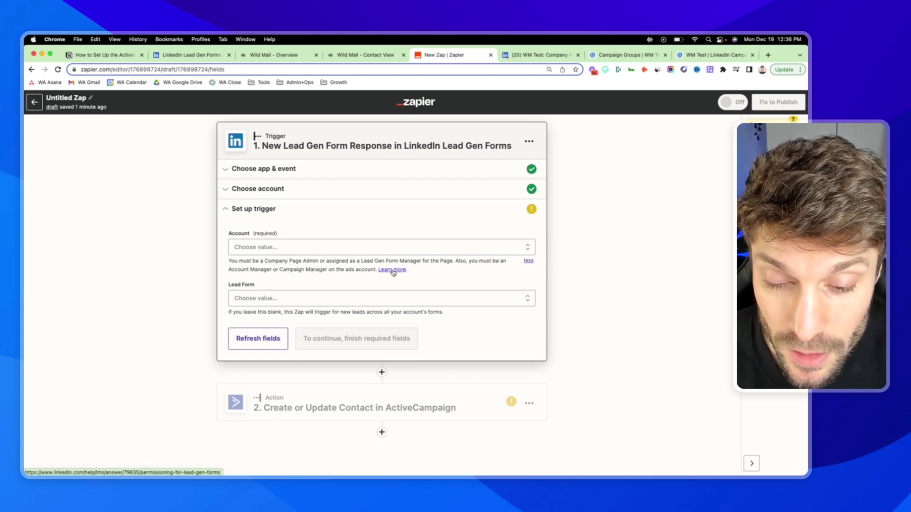
- Visit the WM Test company page, glance at the Work menu, then go to Campaign Manager's Campaign Groups
{"action": "left_click", "coordinate": [541, 55]}
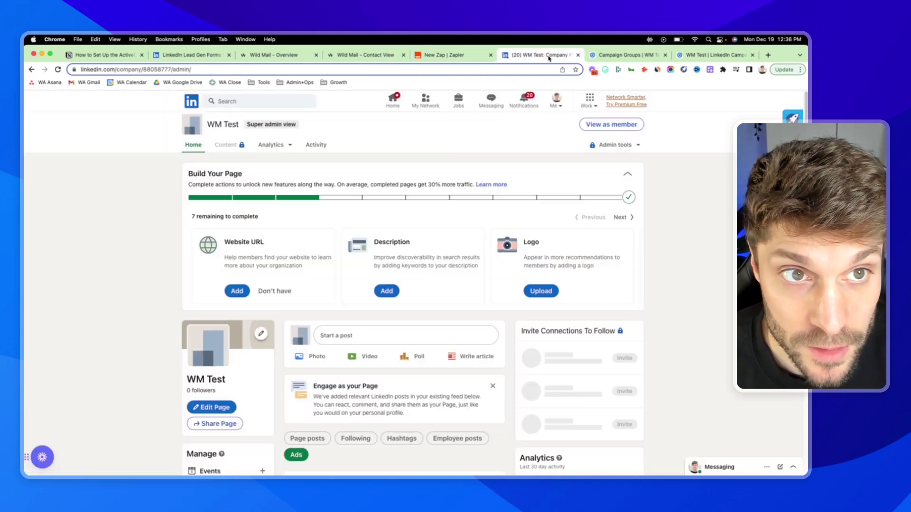
{"action": "left_click", "coordinate": [593, 108]}
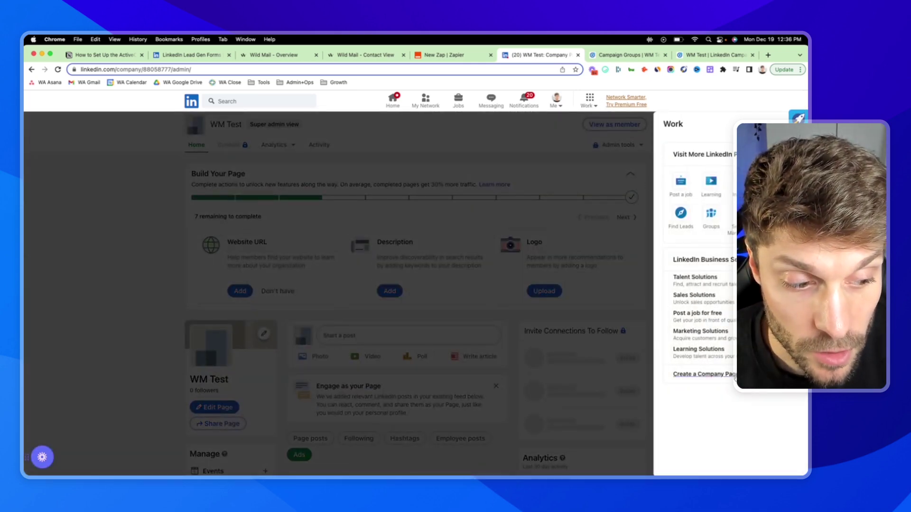
{"action": "left_click", "coordinate": [530, 134]}
{"action": "scroll", "coordinate": [358, 224], "scroll_direction": "down", "scroll_amount": 5}
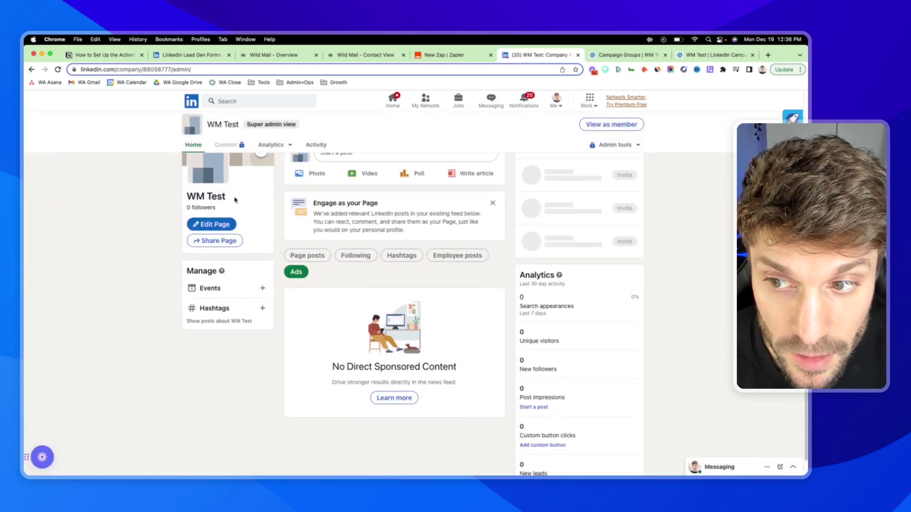
{"action": "scroll", "coordinate": [385, 141], "scroll_direction": "up", "scroll_amount": 5}
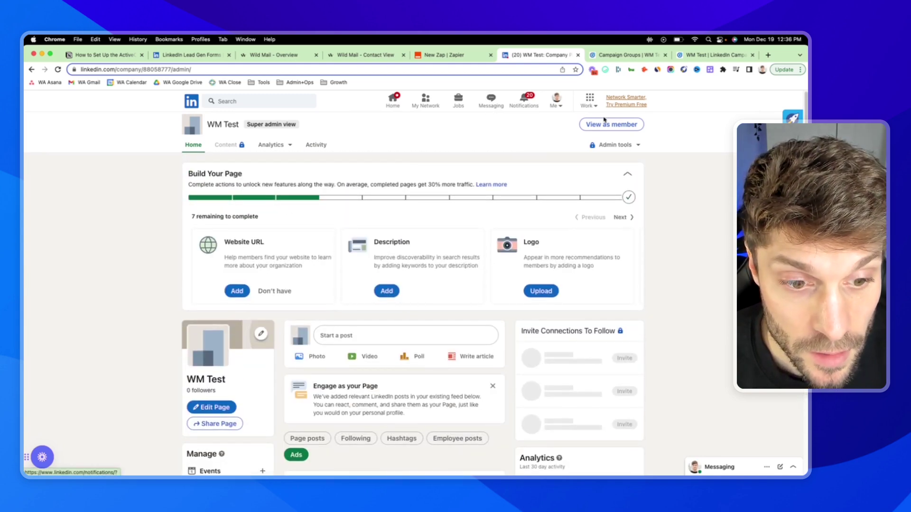
{"action": "left_click", "coordinate": [626, 55]}
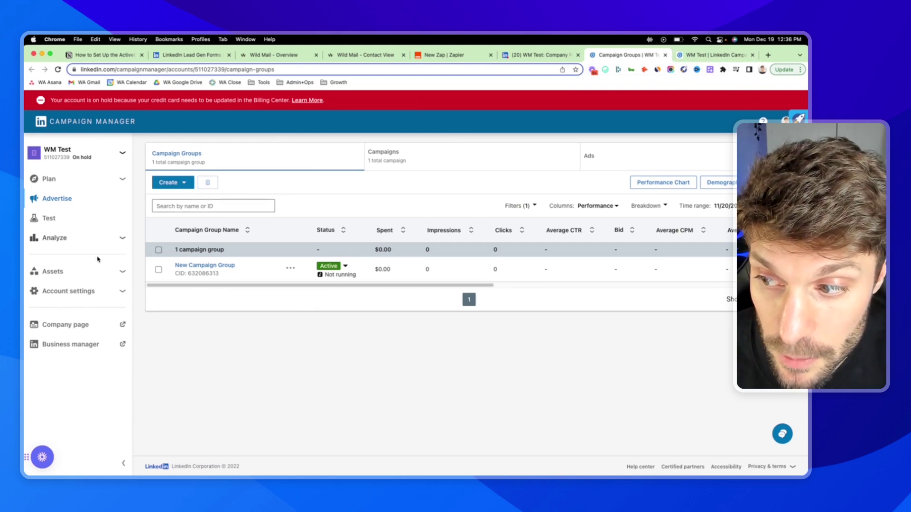
- Create a new form under Assets > Lead Gen Forms and review its Free Trial form details
{"action": "left_click", "coordinate": [98, 271]}
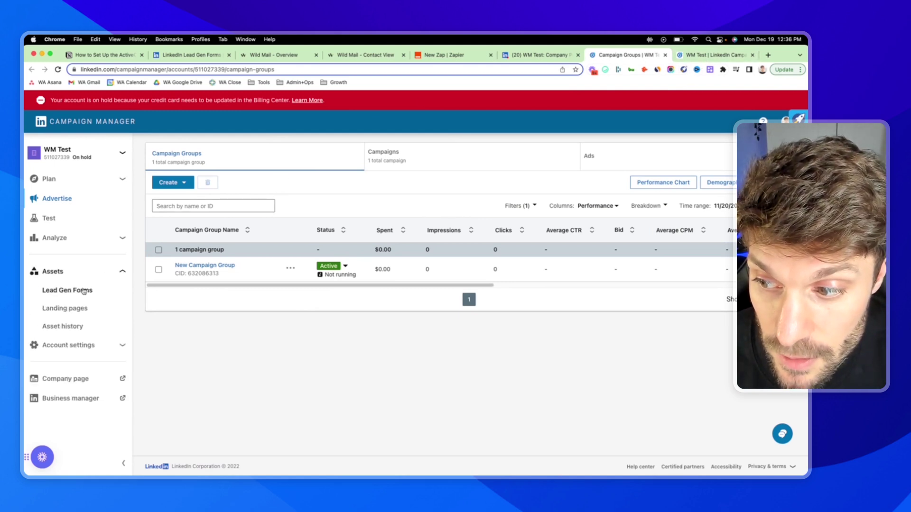
{"action": "left_click", "coordinate": [83, 291]}
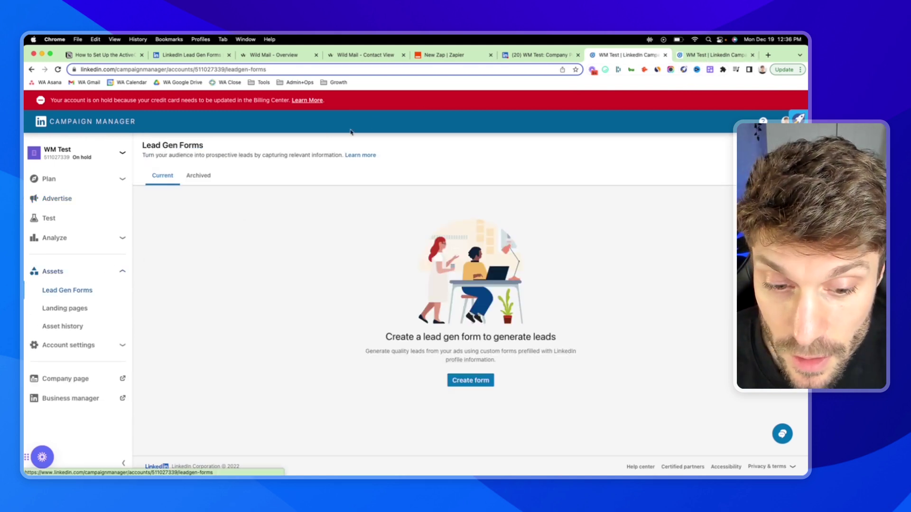
{"action": "left_click", "coordinate": [472, 380]}
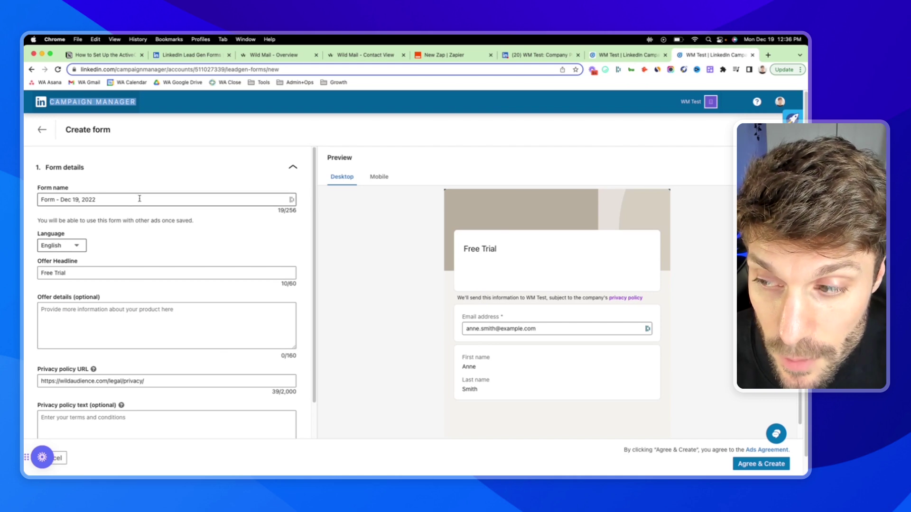
{"action": "scroll", "coordinate": [166, 219], "scroll_direction": "down", "scroll_amount": 1}
{"action": "scroll", "coordinate": [157, 223], "scroll_direction": "down", "scroll_amount": 5}
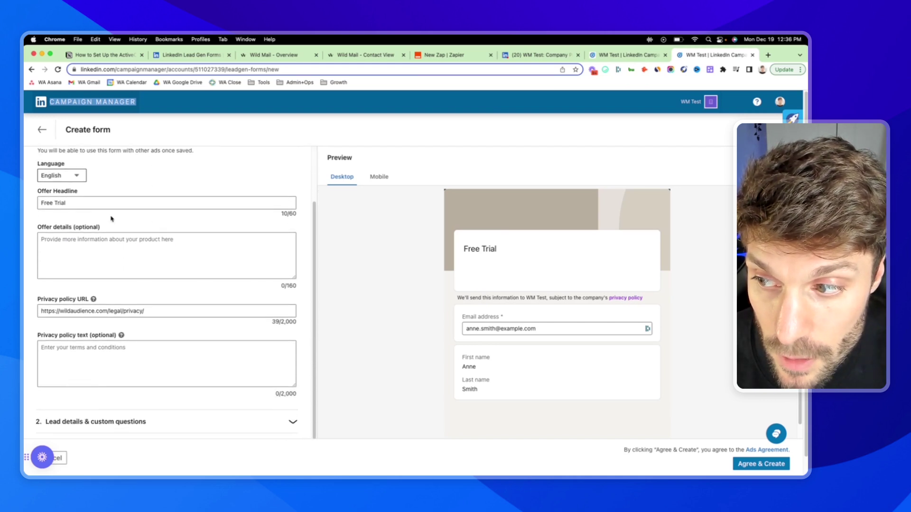
{"action": "scroll", "coordinate": [110, 219], "scroll_direction": "down", "scroll_amount": 3}
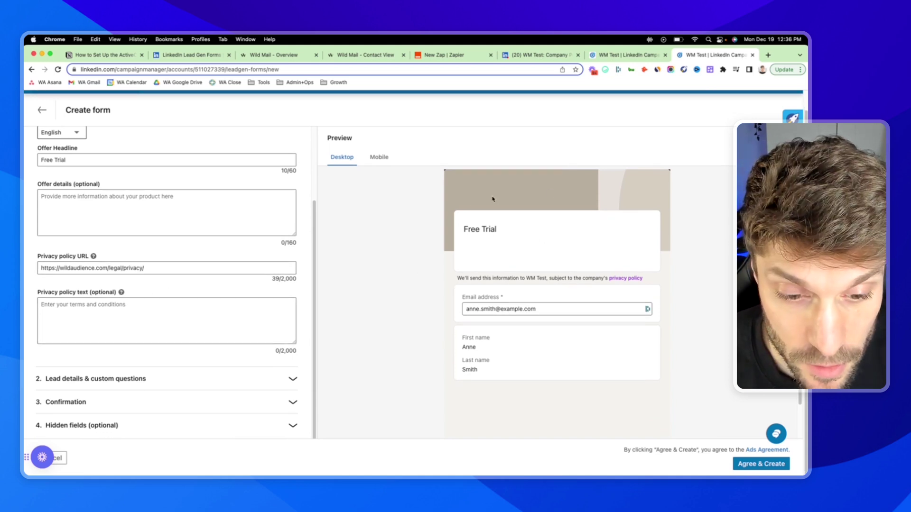
{"action": "scroll", "coordinate": [526, 271], "scroll_direction": "down", "scroll_amount": 2}
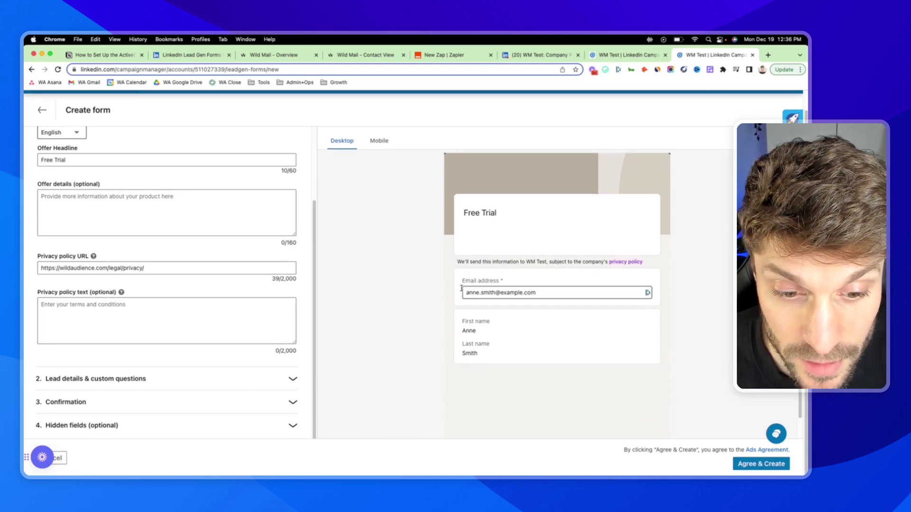
{"action": "scroll", "coordinate": [252, 260], "scroll_direction": "up", "scroll_amount": 2}
{"action": "scroll", "coordinate": [158, 240], "scroll_direction": "down", "scroll_amount": 2}
- Review the Contact and Work profile fields, keeping only first name, last name and email address
{"action": "left_click", "coordinate": [110, 382]}
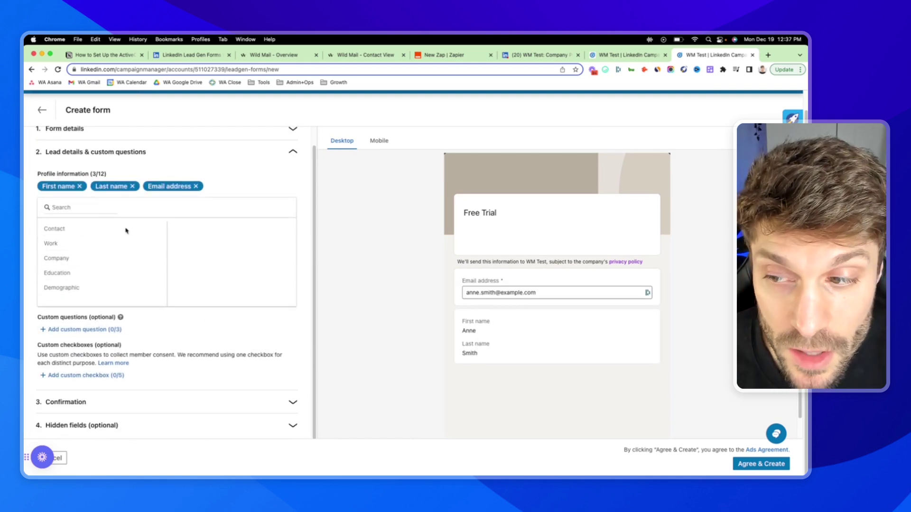
{"action": "scroll", "coordinate": [78, 290], "scroll_direction": "up", "scroll_amount": 1}
{"action": "left_click", "coordinate": [131, 248]}
{"action": "scroll", "coordinate": [211, 278], "scroll_direction": "down", "scroll_amount": 2}
{"action": "scroll", "coordinate": [204, 299], "scroll_direction": "up", "scroll_amount": 1}
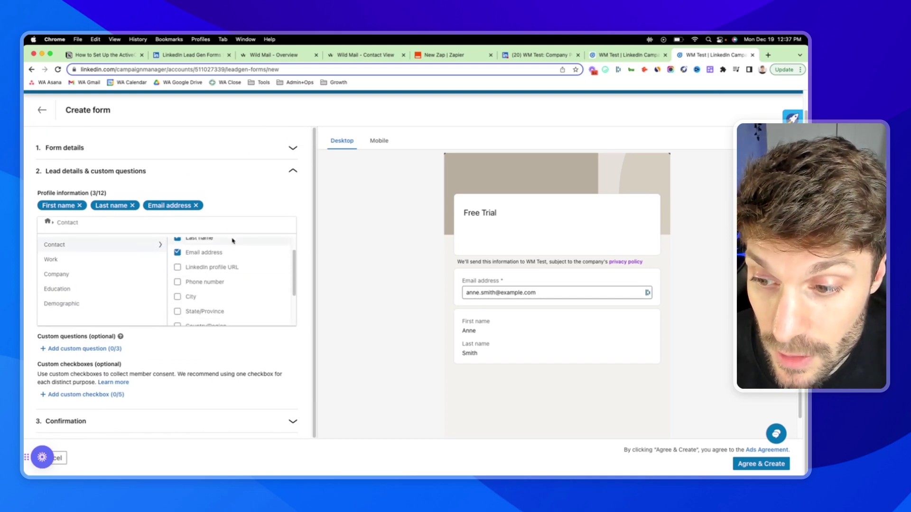
{"action": "left_click", "coordinate": [121, 259]}
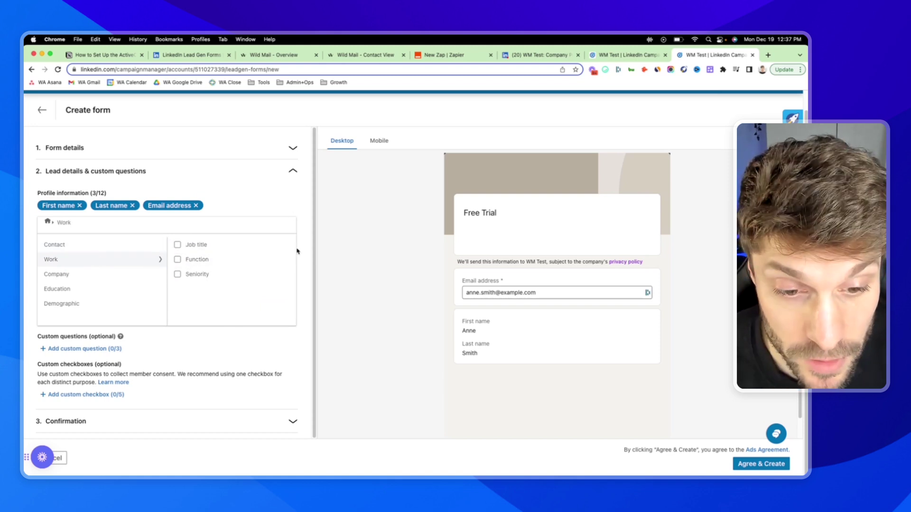
{"action": "left_click", "coordinate": [151, 245]}
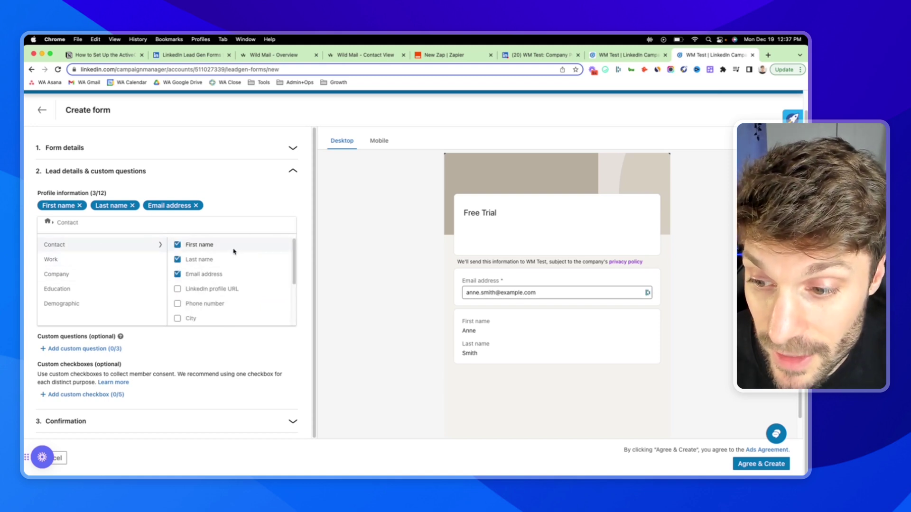
{"action": "scroll", "coordinate": [230, 255], "scroll_direction": "down", "scroll_amount": 2}
{"action": "scroll", "coordinate": [227, 265], "scroll_direction": "up", "scroll_amount": 2}
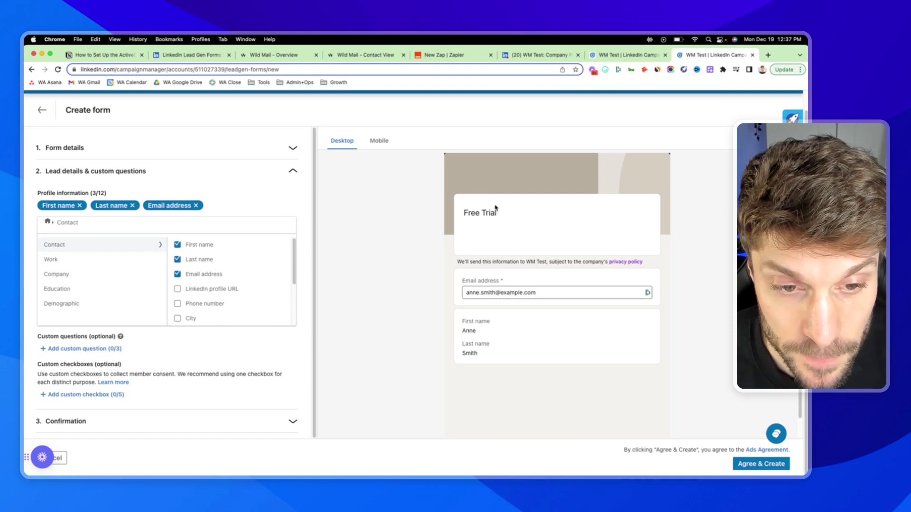
{"action": "scroll", "coordinate": [490, 303], "scroll_direction": "down", "scroll_amount": 2}
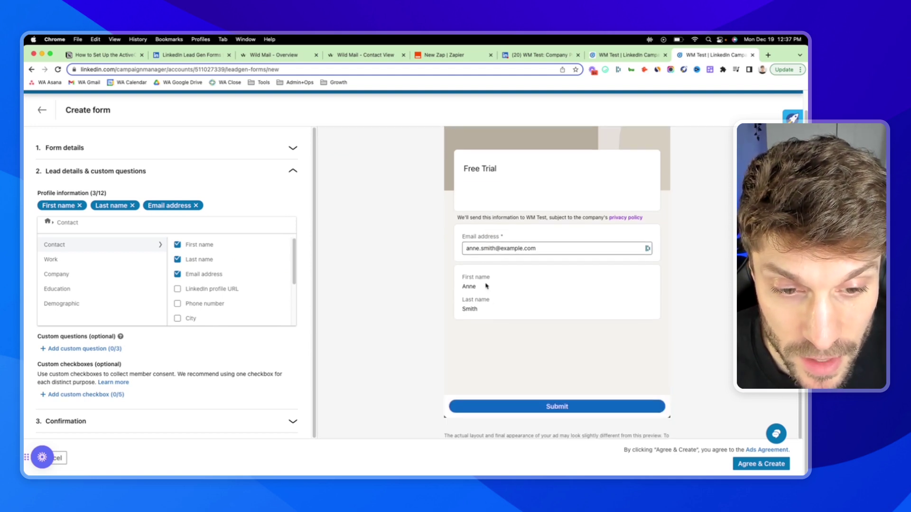
{"action": "scroll", "coordinate": [224, 313], "scroll_direction": "down", "scroll_amount": 3}
{"action": "scroll", "coordinate": [113, 406], "scroll_direction": "down", "scroll_amount": 1}
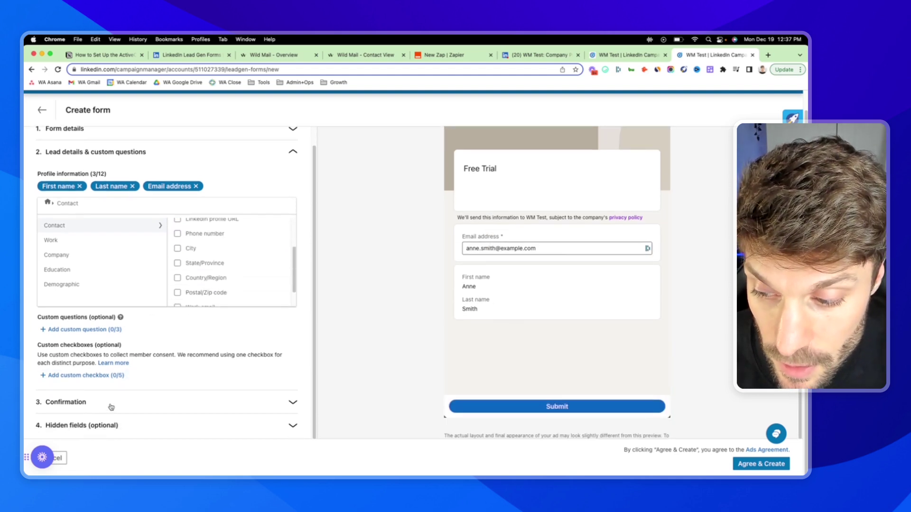
- Check the Confirmation and Hidden fields sections, then agree to the terms and create the form
{"action": "left_click", "coordinate": [112, 407]}
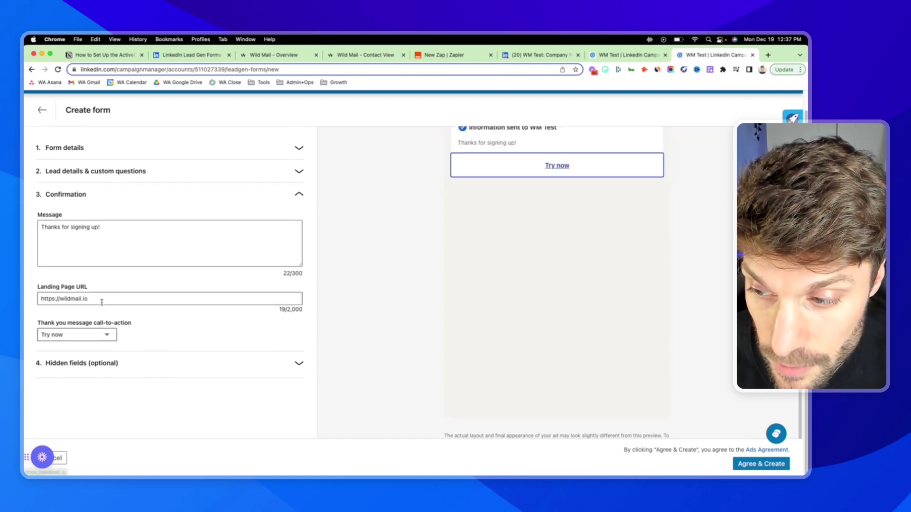
{"action": "scroll", "coordinate": [522, 187], "scroll_direction": "up", "scroll_amount": 2}
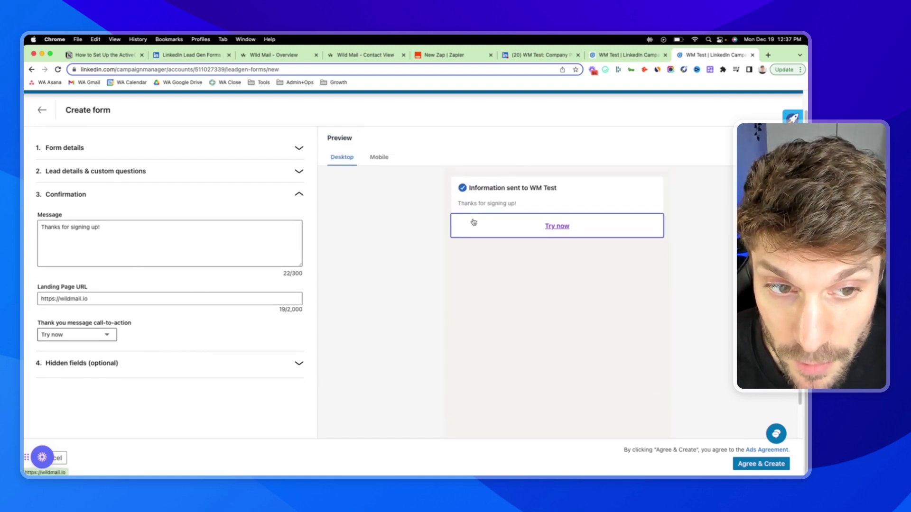
{"action": "left_click", "coordinate": [297, 365]}
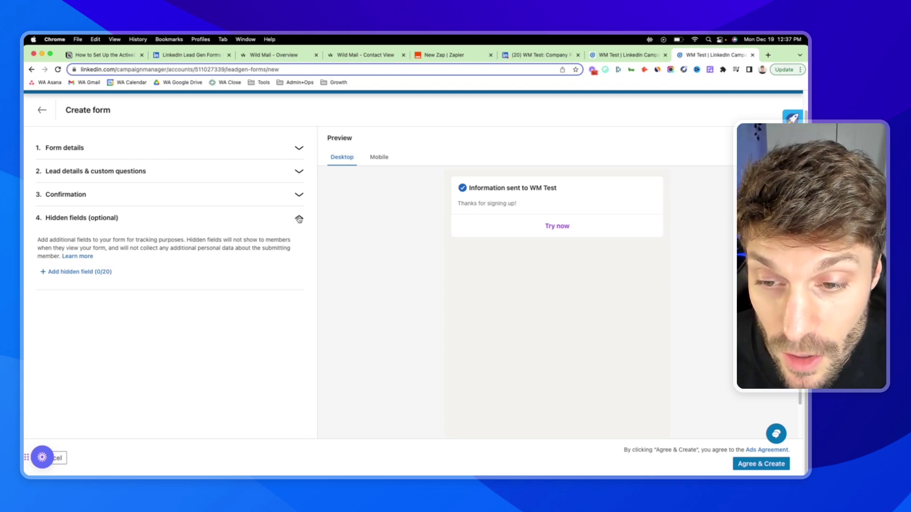
{"action": "scroll", "coordinate": [403, 256], "scroll_direction": "up", "scroll_amount": 2}
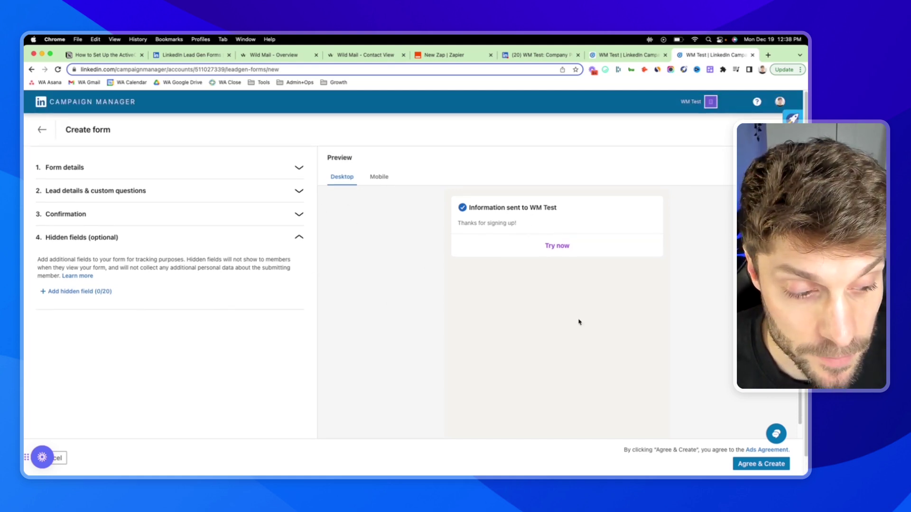
{"action": "left_click", "coordinate": [770, 466]}
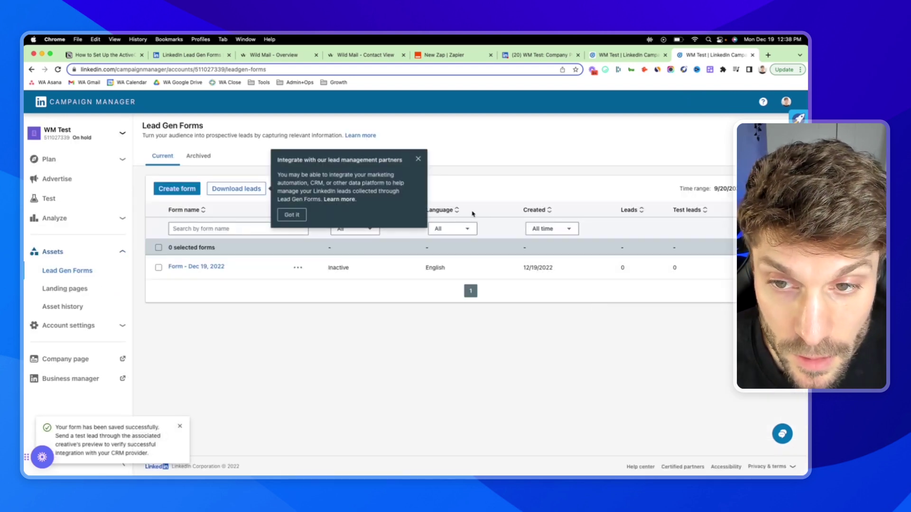
- Refresh the LinkedIn trigger fields and select the WM Test account and the Form - Dec 19, 2022 lead form
{"action": "left_click", "coordinate": [418, 159]}
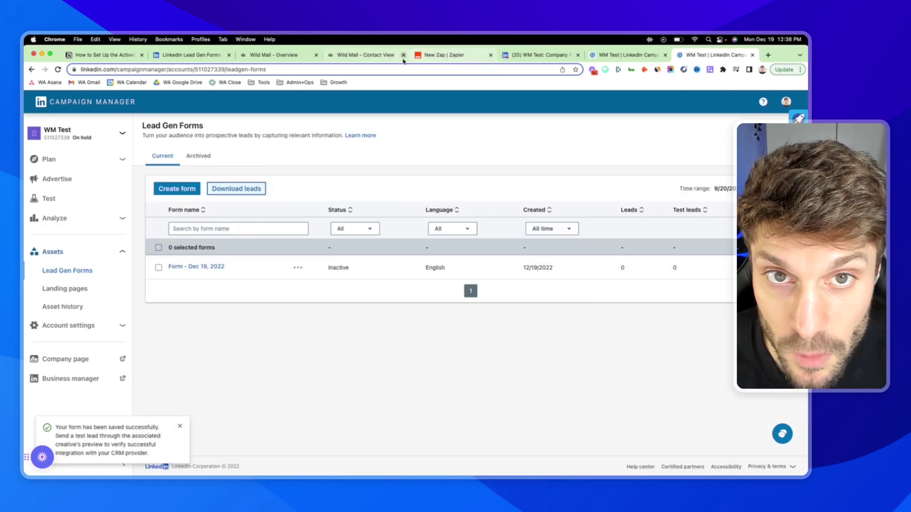
{"action": "left_click", "coordinate": [436, 59]}
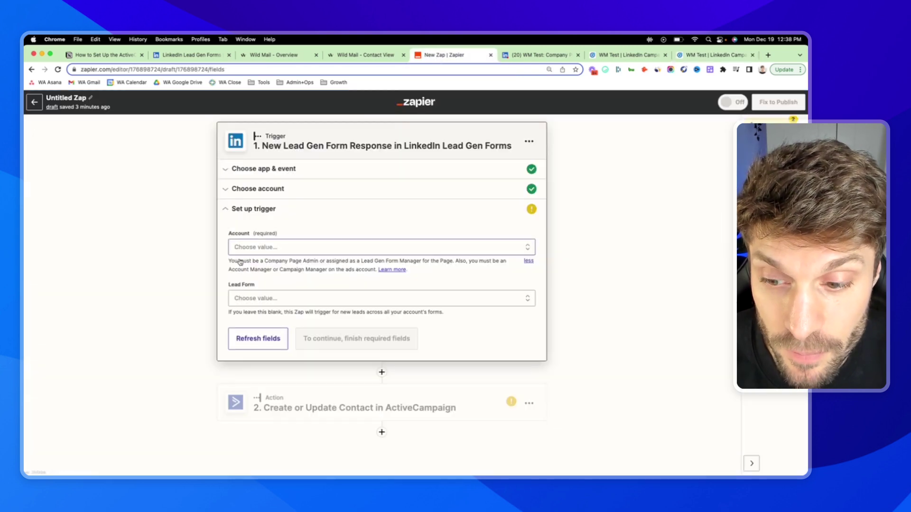
{"action": "left_click", "coordinate": [261, 340]}
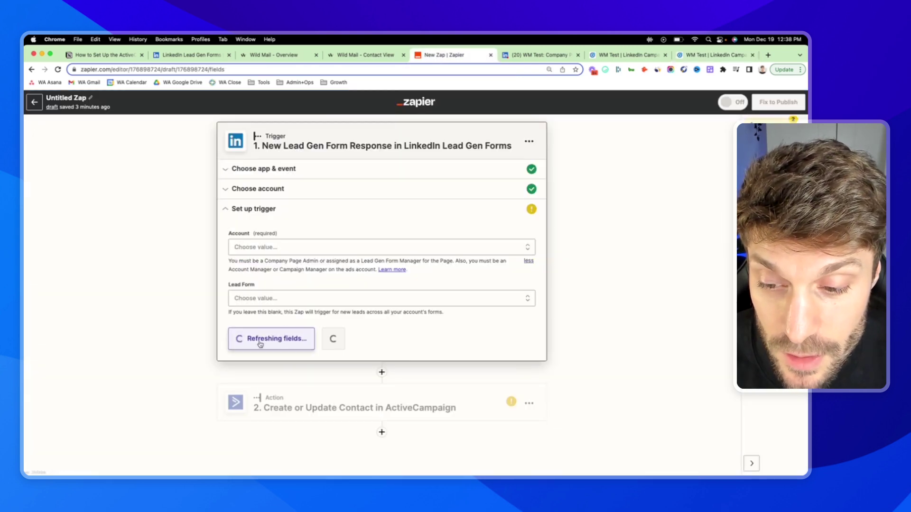
{"action": "left_click", "coordinate": [309, 245]}
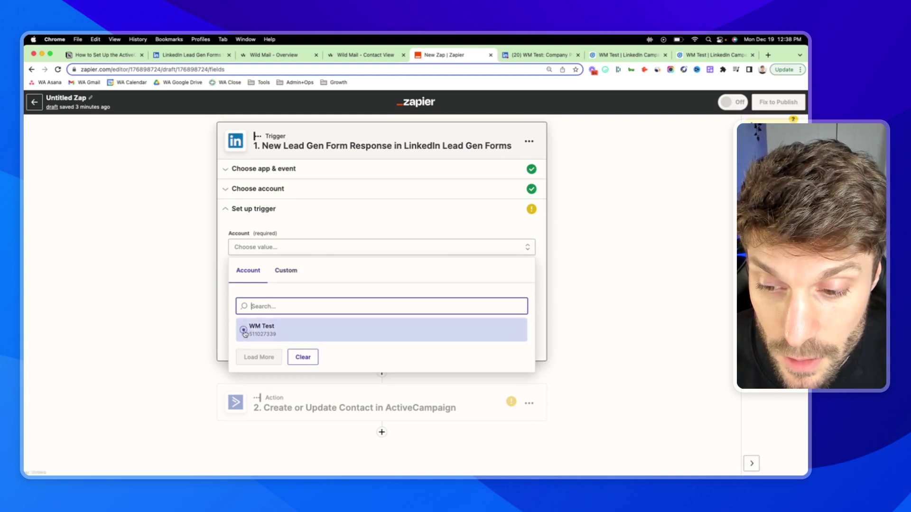
{"action": "left_click", "coordinate": [246, 327]}
{"action": "left_click", "coordinate": [295, 301]}
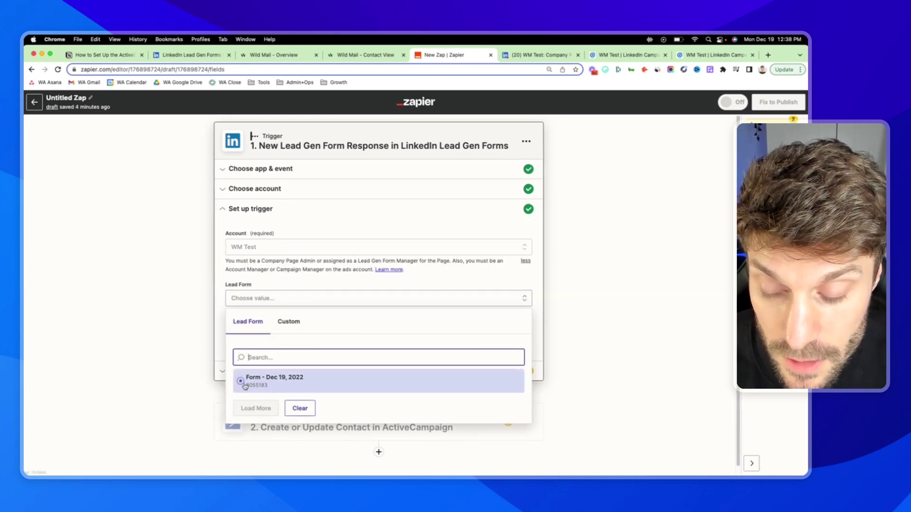
{"action": "left_click", "coordinate": [241, 383]}
- Review the saved Form - Dec 19, 2022 preview in Campaign Manager, then return to the trigger test
{"action": "key", "text": "super+9"}
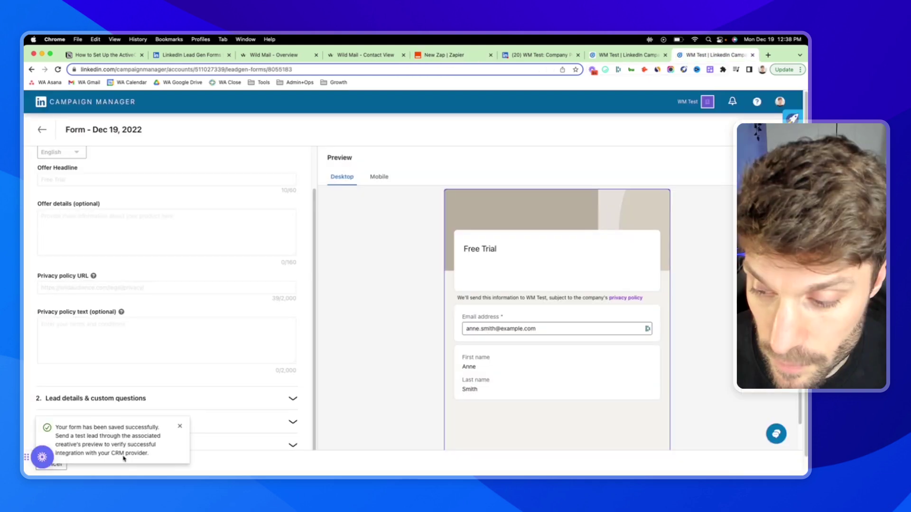
{"action": "scroll", "coordinate": [142, 424], "scroll_direction": "down", "scroll_amount": 1}
{"action": "scroll", "coordinate": [188, 358], "scroll_direction": "up", "scroll_amount": 2}
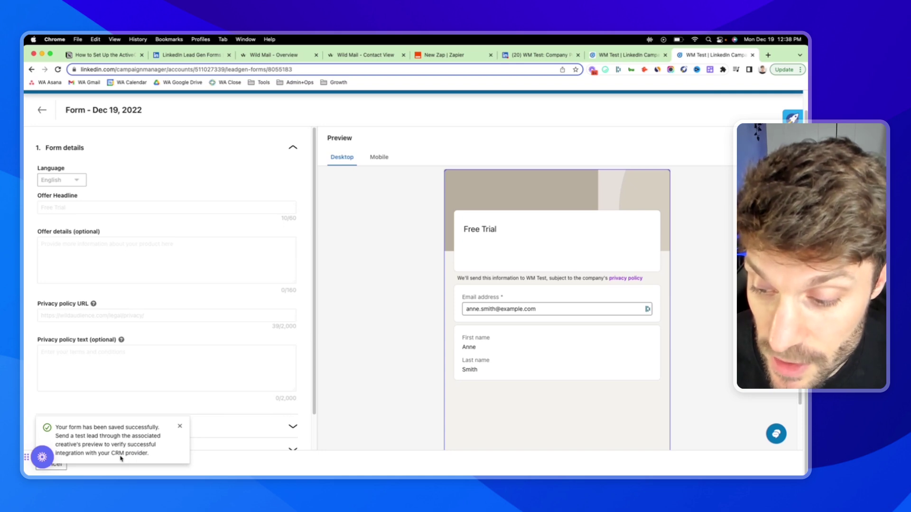
{"action": "left_click_drag", "start_coordinate": [112, 455], "coordinate": [139, 456]}
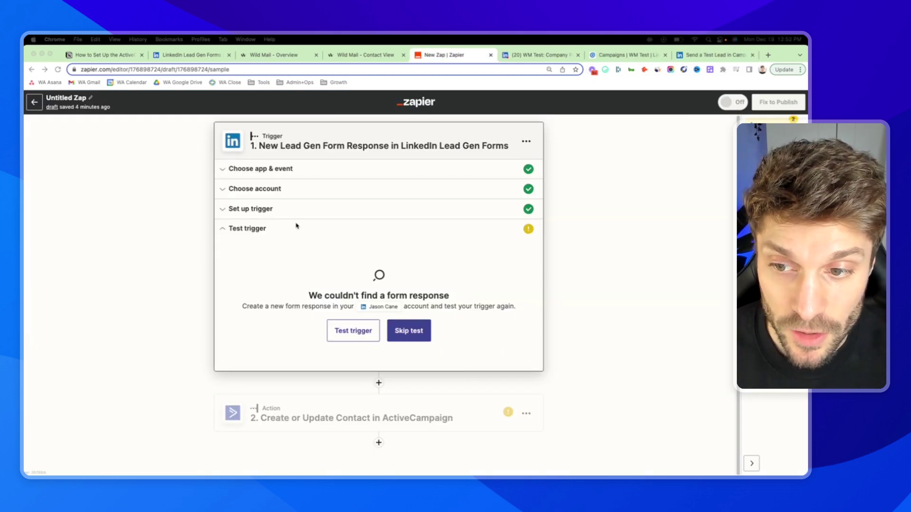
- Open the Campaigns | WM Test list showing the draft 'Lead generation - Dec 19, 2022' campaign
{"action": "left_click", "coordinate": [622, 57]}
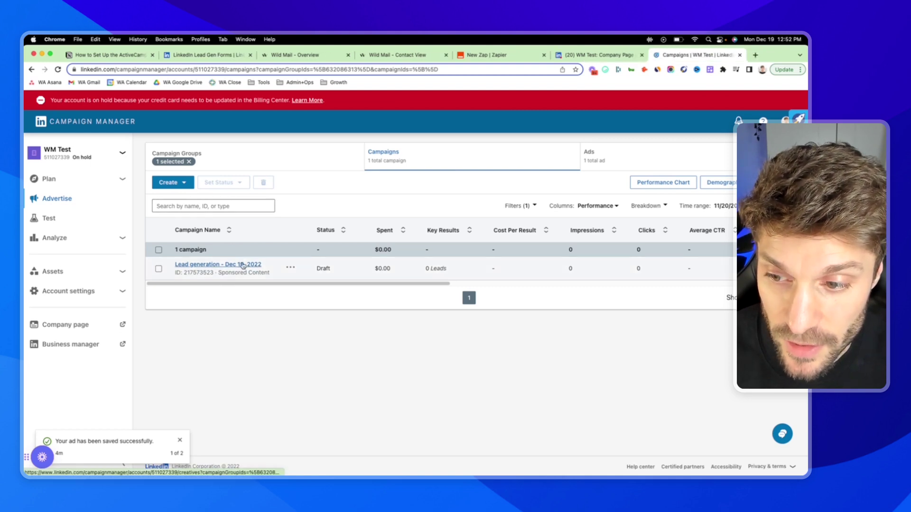
- Preview the campaign's Free Trial ad and submit a test lead through its Sign Up form
{"action": "left_click", "coordinate": [242, 266]}
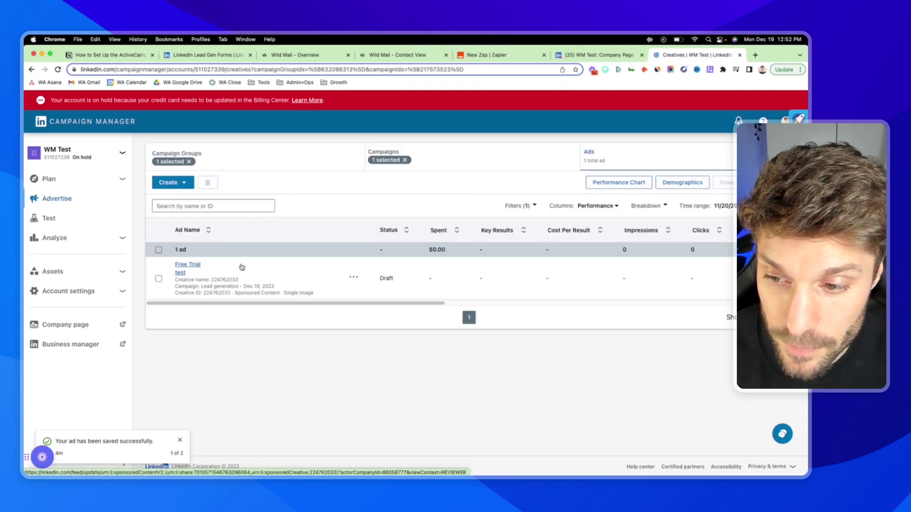
{"action": "left_click", "coordinate": [188, 266]}
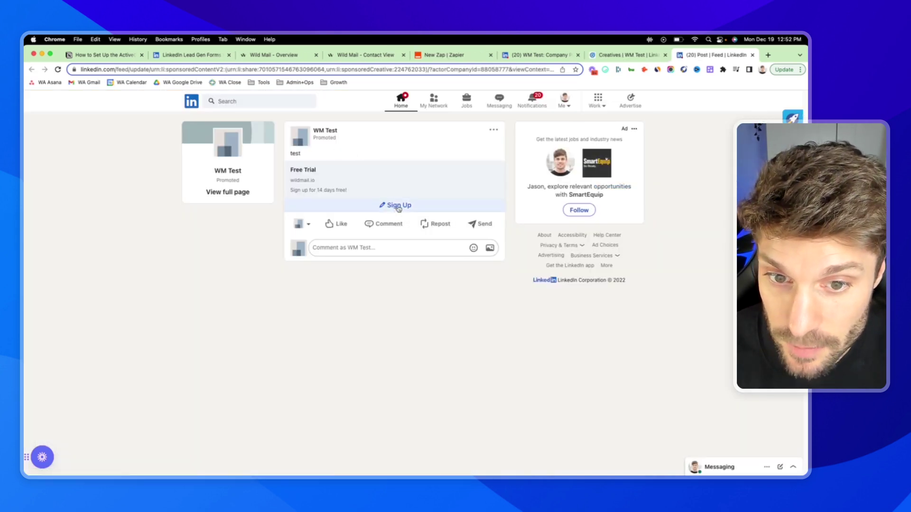
{"action": "left_click", "coordinate": [395, 205]}
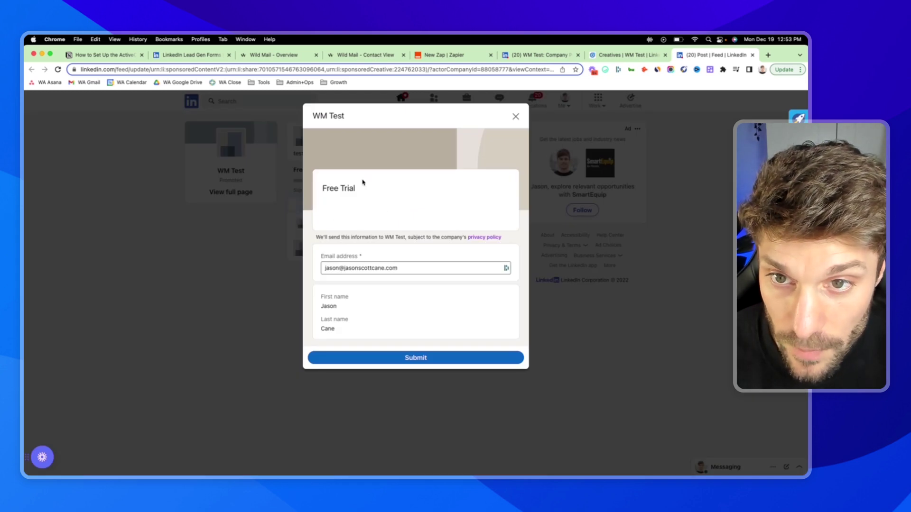
{"action": "left_click", "coordinate": [515, 117]}
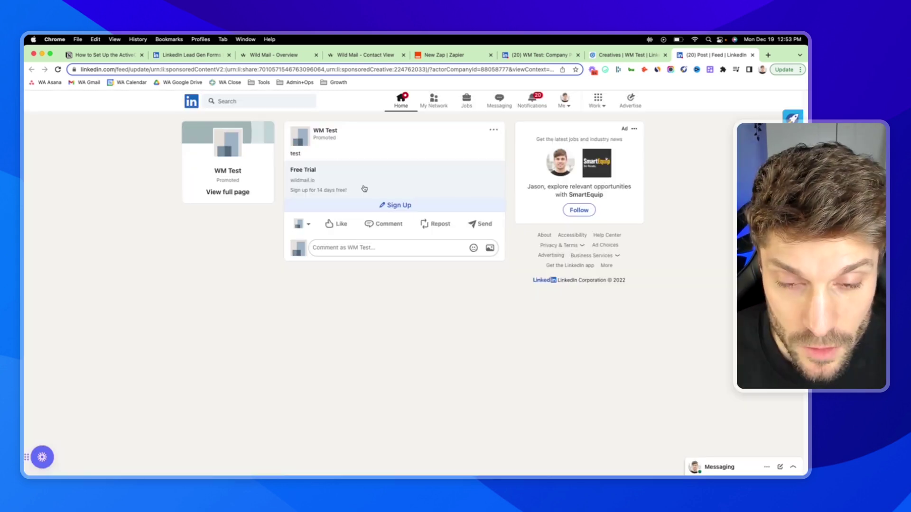
{"action": "left_click", "coordinate": [399, 205]}
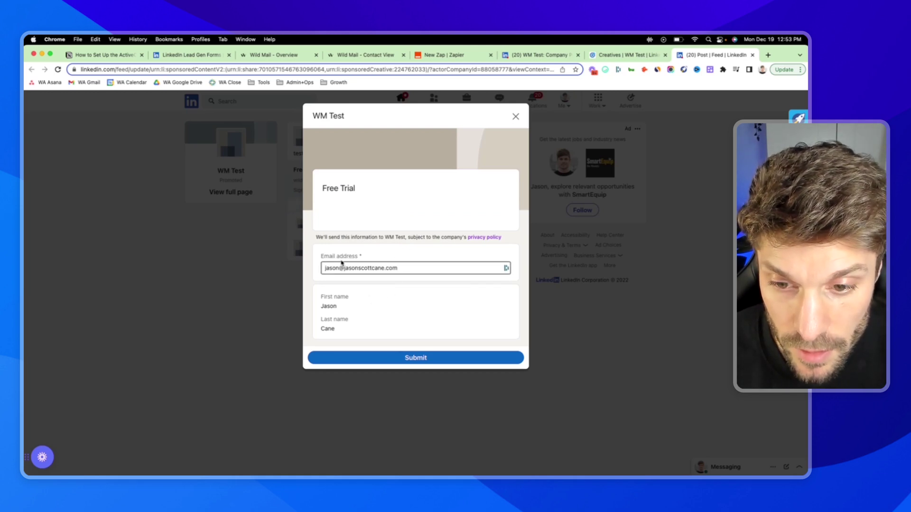
{"action": "left_click", "coordinate": [416, 359]}
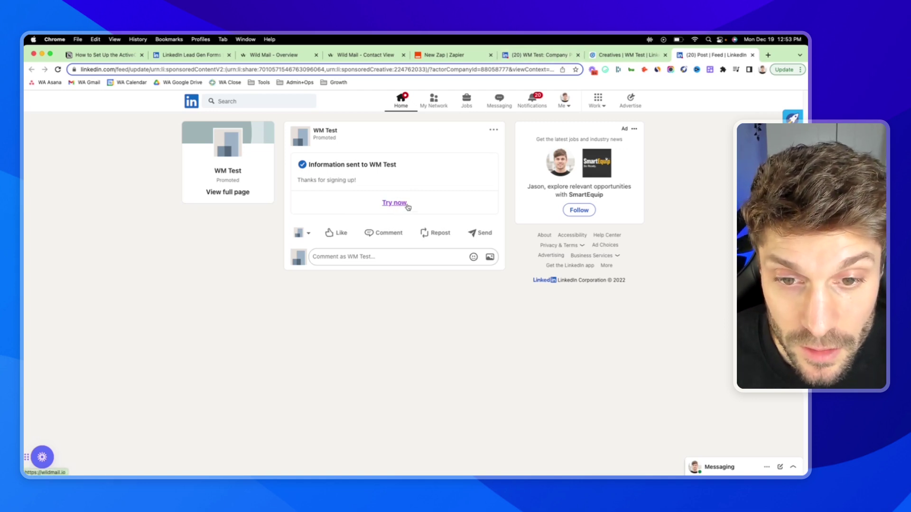
- Run the LinkedIn trigger test to fetch the new form response
{"action": "left_click", "coordinate": [447, 55]}
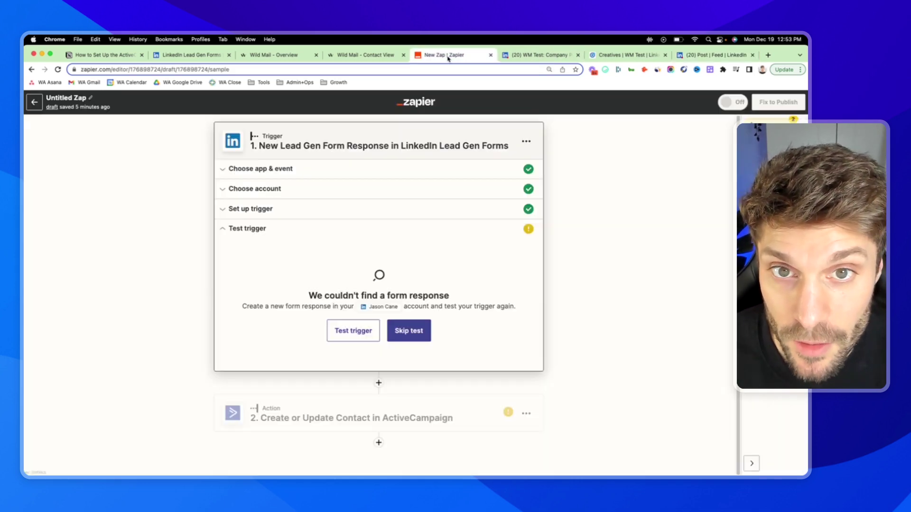
{"action": "left_click", "coordinate": [353, 332]}
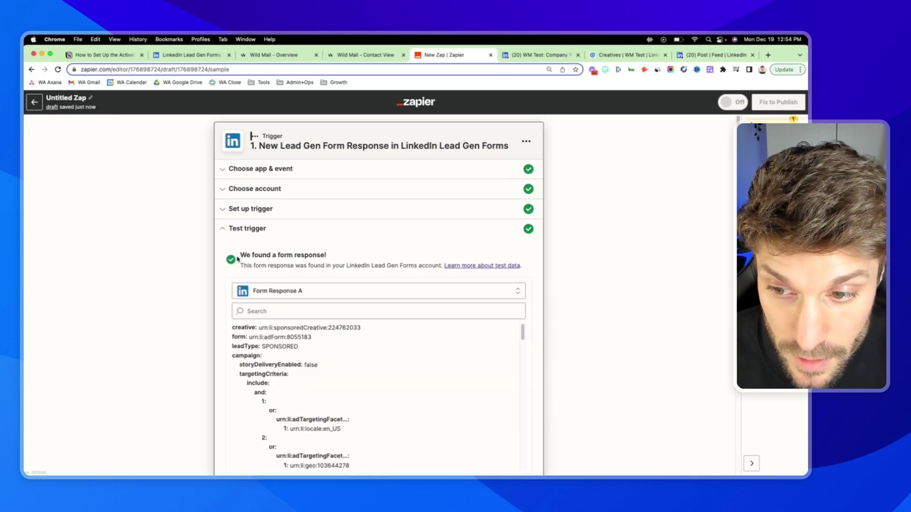
{"action": "left_click_drag", "start_coordinate": [249, 255], "coordinate": [335, 257]}
{"action": "left_click", "coordinate": [334, 259]}
{"action": "scroll", "coordinate": [321, 265], "scroll_direction": "down", "scroll_amount": 3}
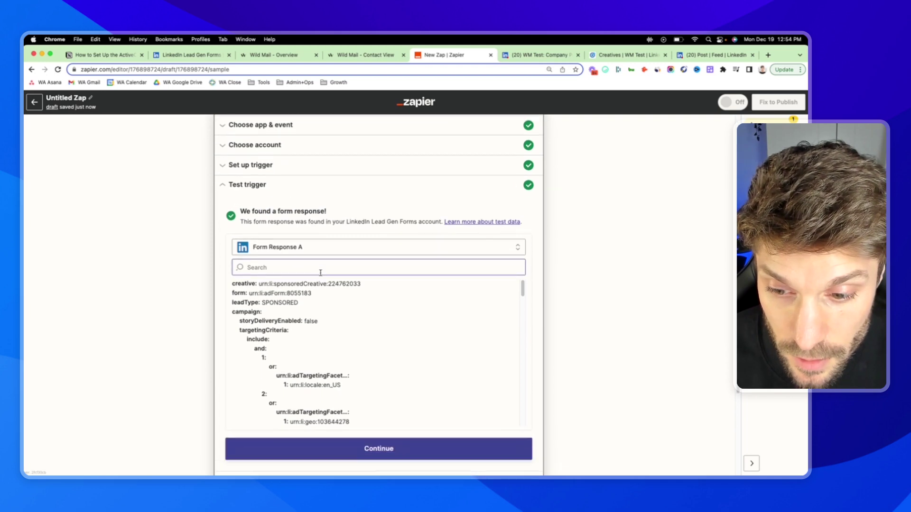
{"action": "scroll", "coordinate": [309, 304], "scroll_direction": "down", "scroll_amount": 5}
{"action": "scroll", "coordinate": [310, 299], "scroll_direction": "down", "scroll_amount": 5}
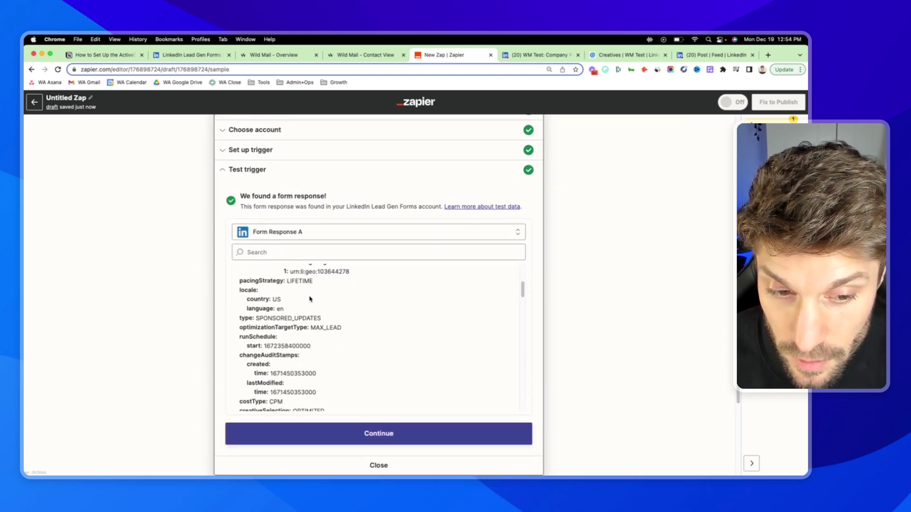
{"action": "scroll", "coordinate": [309, 298], "scroll_direction": "down", "scroll_amount": 6}
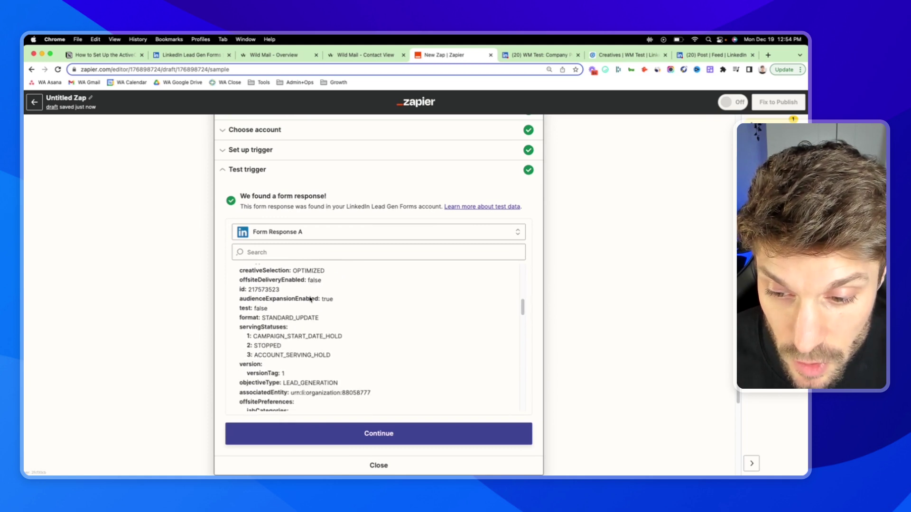
{"action": "scroll", "coordinate": [306, 303], "scroll_direction": "down", "scroll_amount": 10}
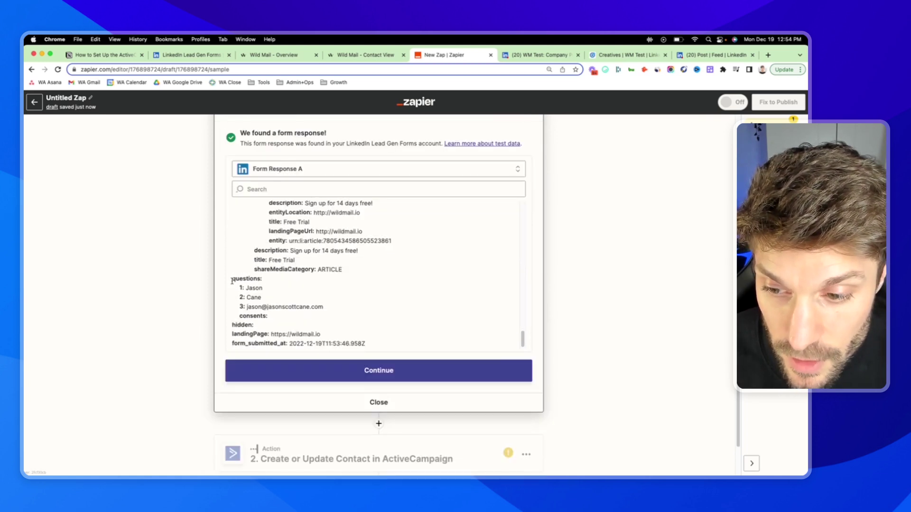
- Check Form Response A's first name, last name and email answers, then accept the sample
{"action": "left_click_drag", "start_coordinate": [232, 280], "coordinate": [262, 280]}
{"action": "left_click", "coordinate": [260, 289]}
{"action": "double_click", "coordinate": [252, 288]}
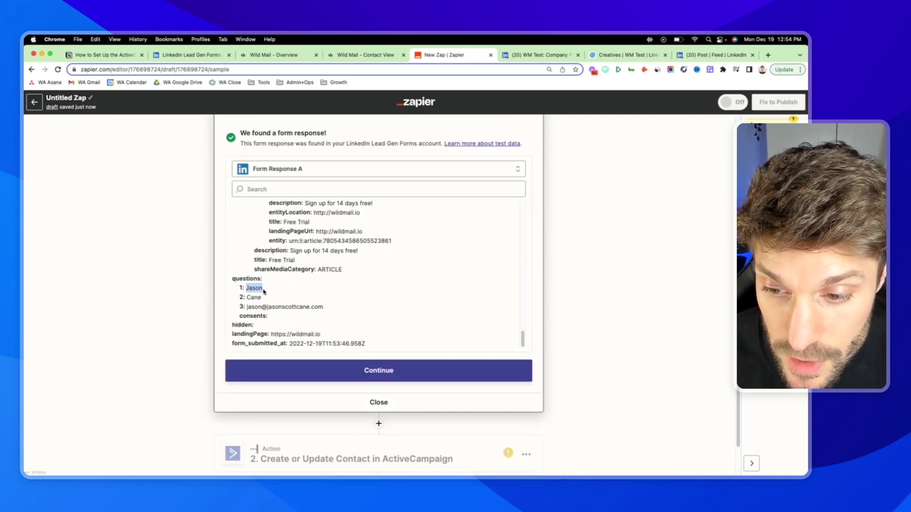
{"action": "double_click", "coordinate": [253, 297]}
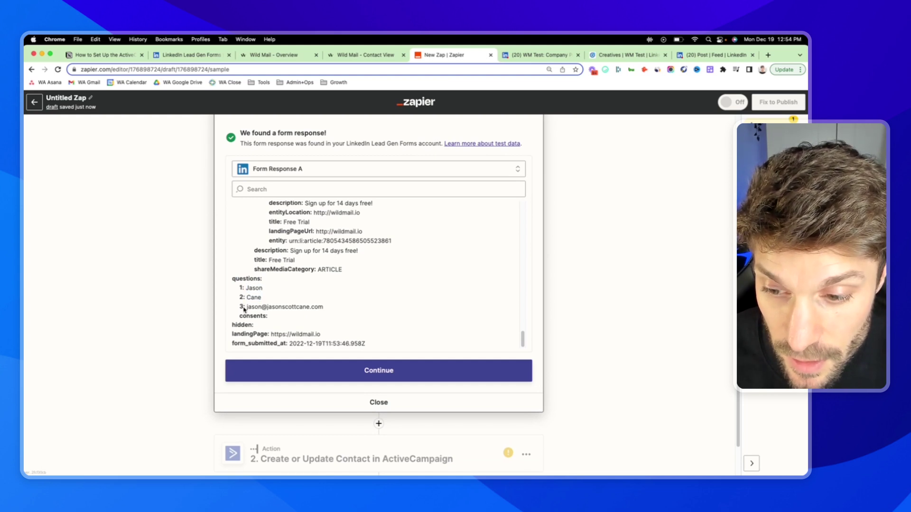
{"action": "left_click_drag", "start_coordinate": [241, 306], "coordinate": [323, 308]}
{"action": "left_click", "coordinate": [322, 312]}
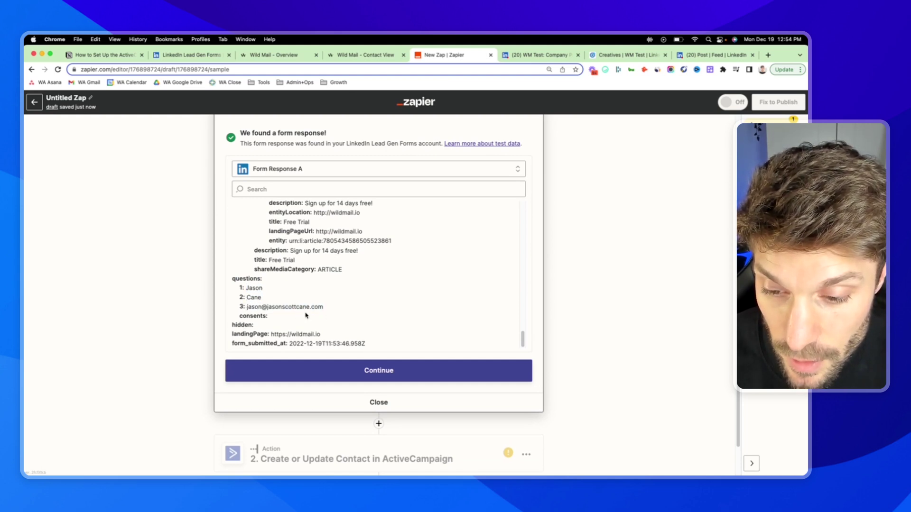
{"action": "scroll", "coordinate": [379, 299], "scroll_direction": "down", "scroll_amount": 2}
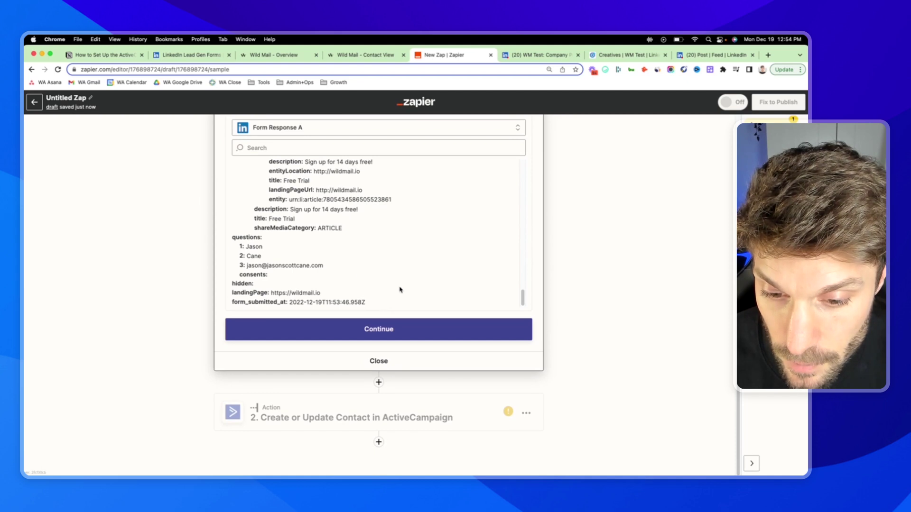
{"action": "left_click", "coordinate": [377, 329]}
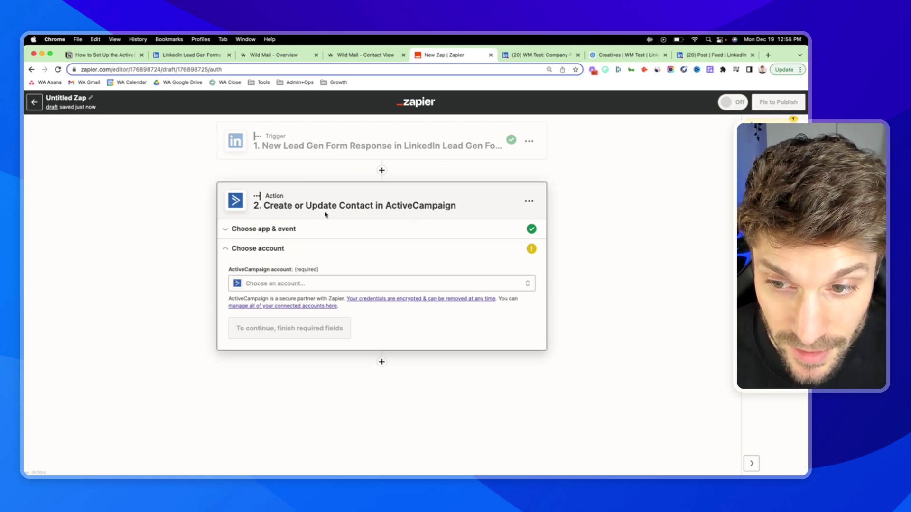
- Confirm the Create or Update Contact event and begin connecting a new ActiveCampaign account, noting its API URL and API Key fields
{"action": "left_click", "coordinate": [286, 228]}
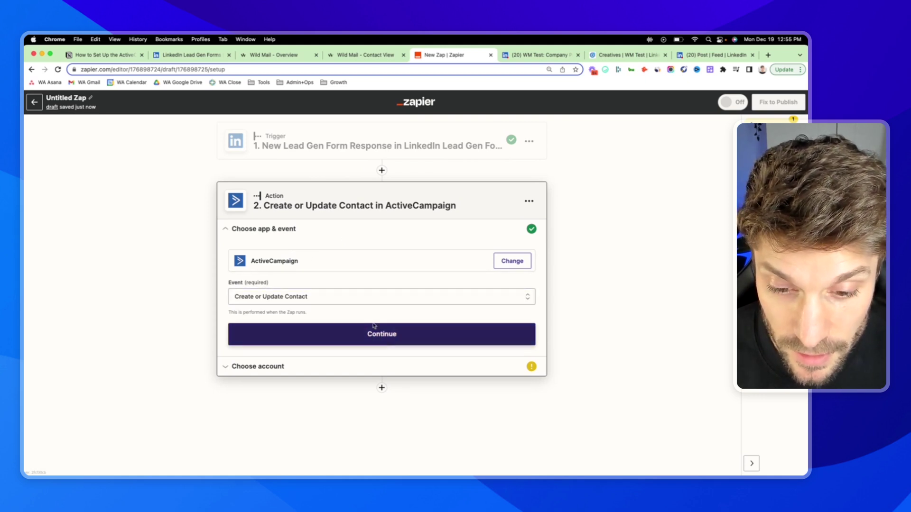
{"action": "left_click", "coordinate": [385, 336]}
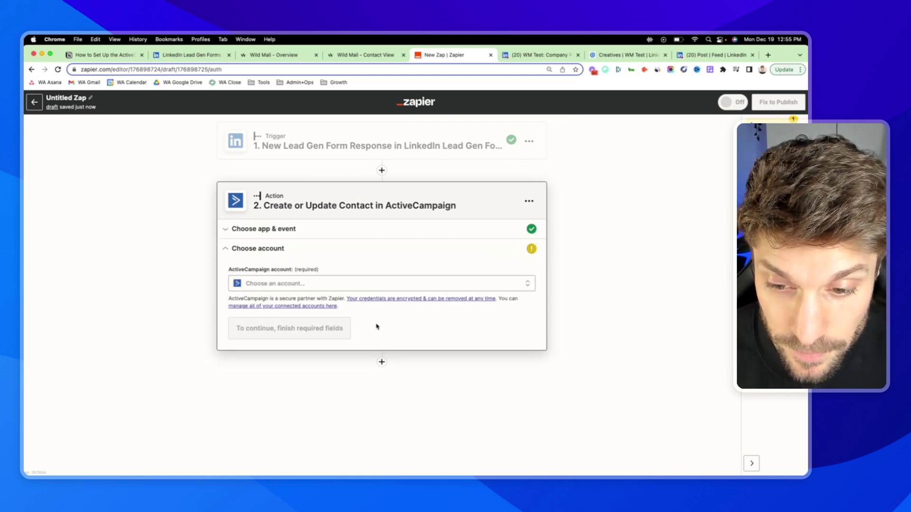
{"action": "left_click", "coordinate": [317, 285]}
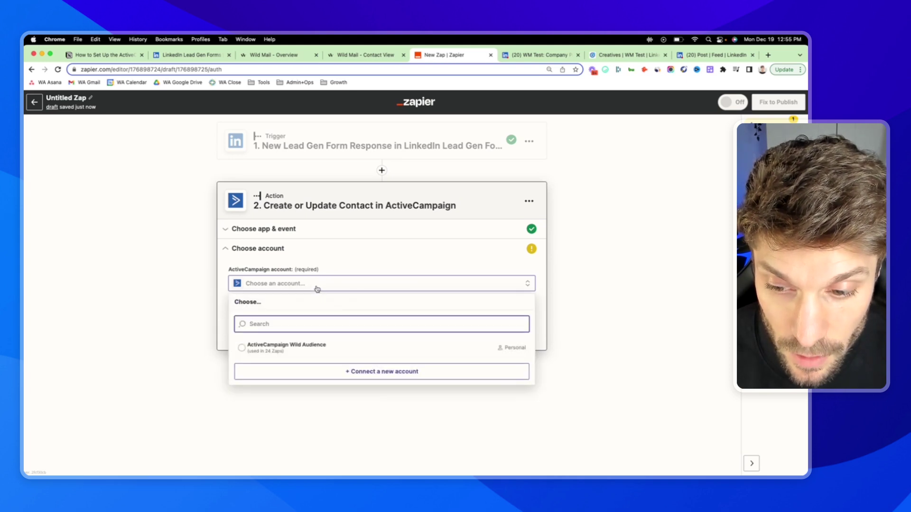
{"action": "left_click", "coordinate": [391, 373]}
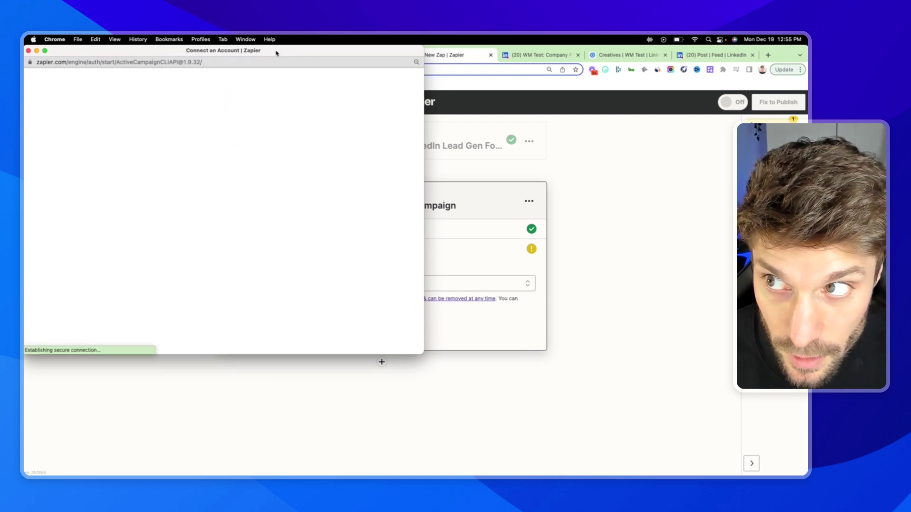
{"action": "left_click_drag", "start_coordinate": [279, 51], "coordinate": [467, 86]}
{"action": "left_click_drag", "start_coordinate": [317, 198], "coordinate": [336, 197]}
{"action": "left_click_drag", "start_coordinate": [320, 258], "coordinate": [333, 257]}
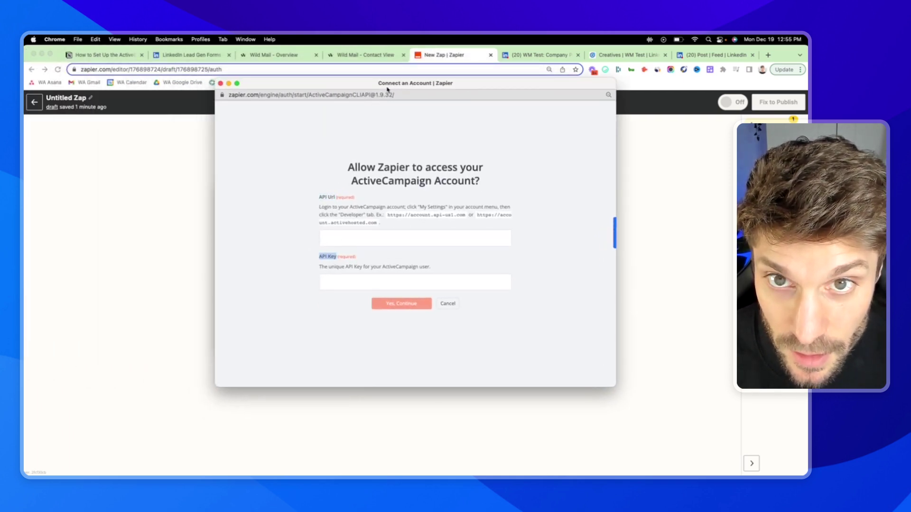
- Go to the Wild Mail ActiveCampaign dashboard and open its Account Settings
{"action": "left_click", "coordinate": [289, 56]}
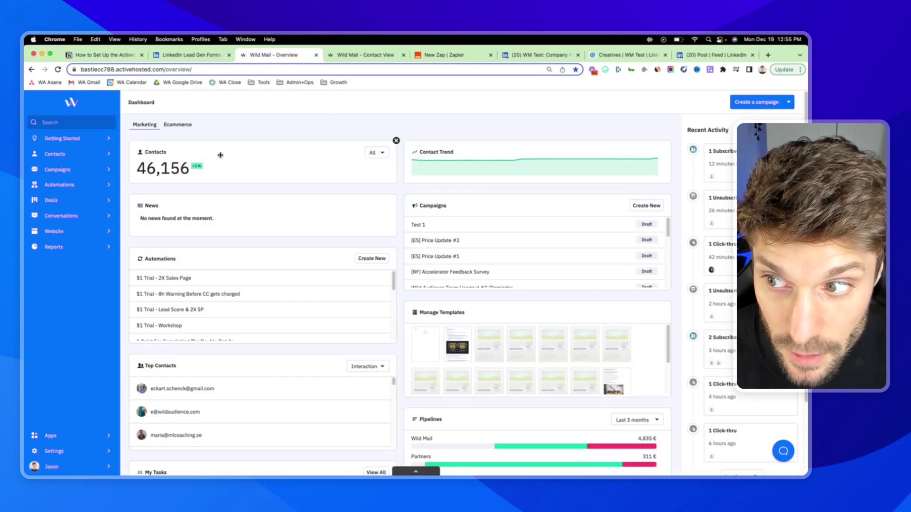
{"action": "left_click", "coordinate": [78, 452]}
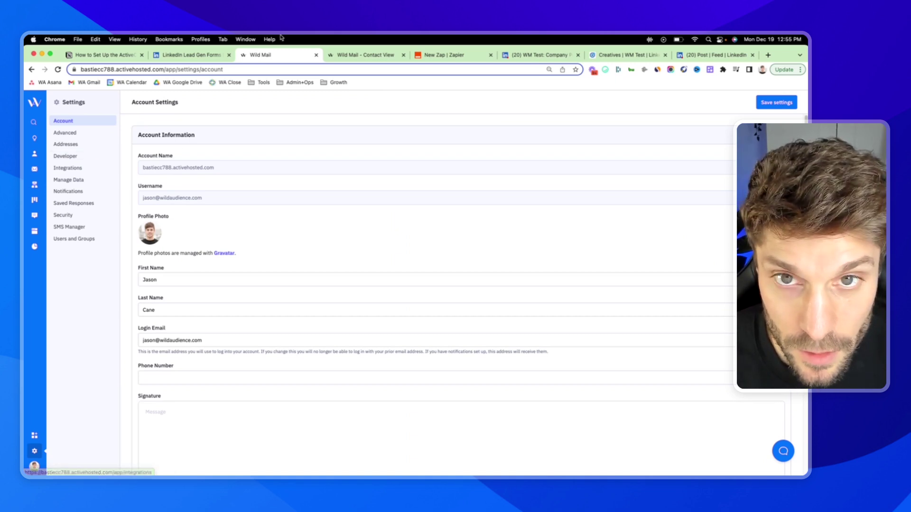
- Drop the new-account popup and use the existing ActiveCampaign Wild Audience account instead
{"action": "left_click", "coordinate": [433, 58]}
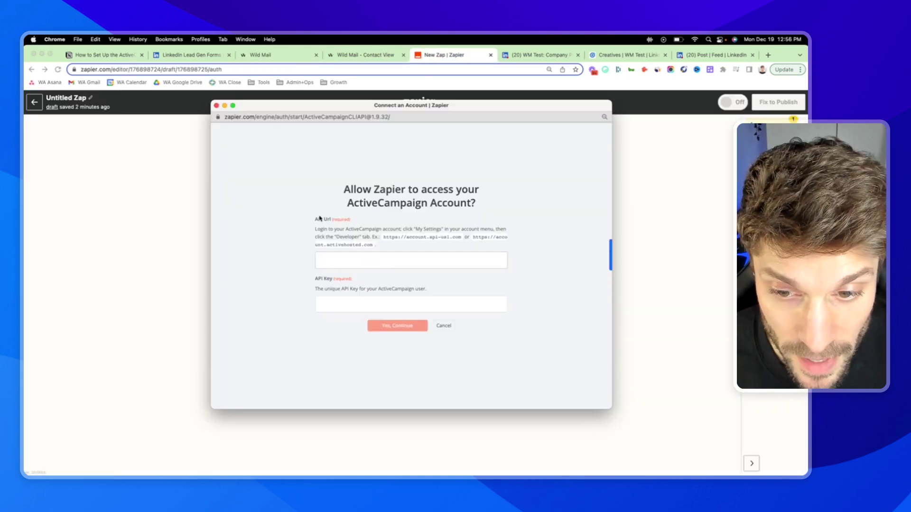
{"action": "left_click", "coordinate": [345, 304]}
{"action": "left_click", "coordinate": [411, 331]}
{"action": "left_click", "coordinate": [217, 105]}
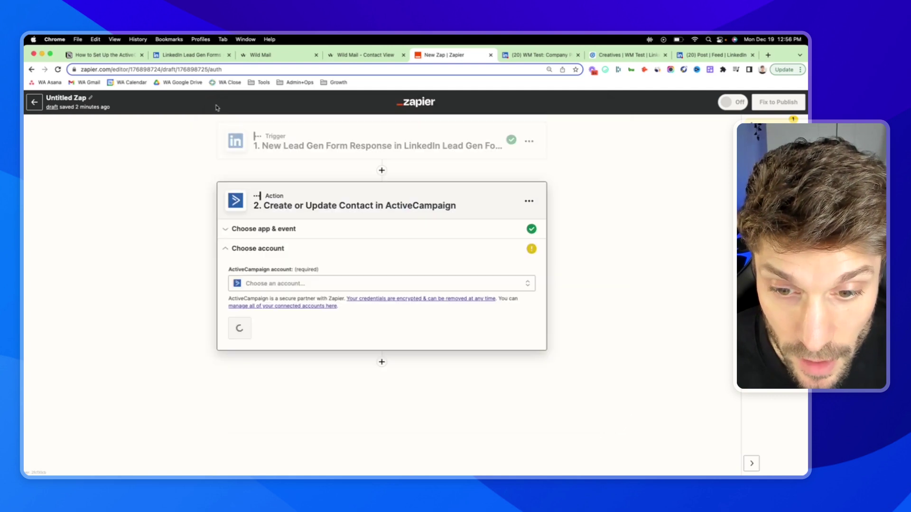
{"action": "left_click", "coordinate": [346, 284]}
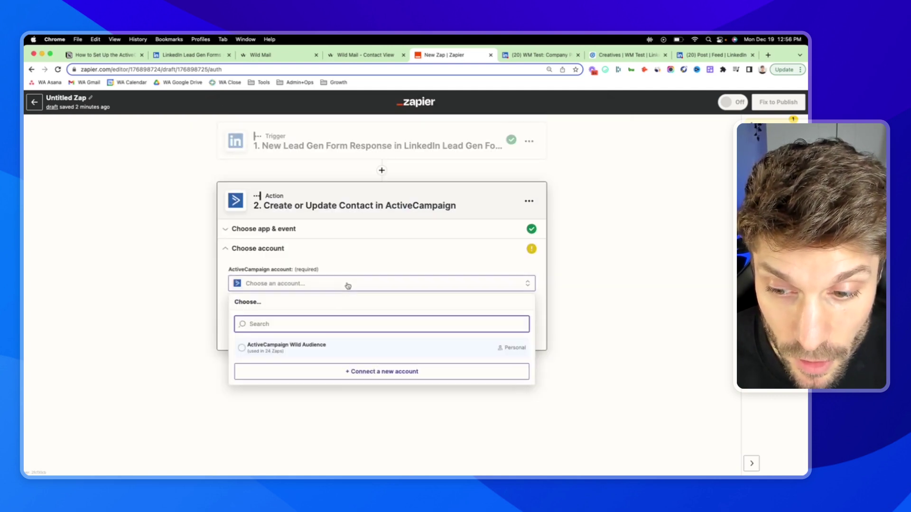
{"action": "left_click", "coordinate": [320, 349]}
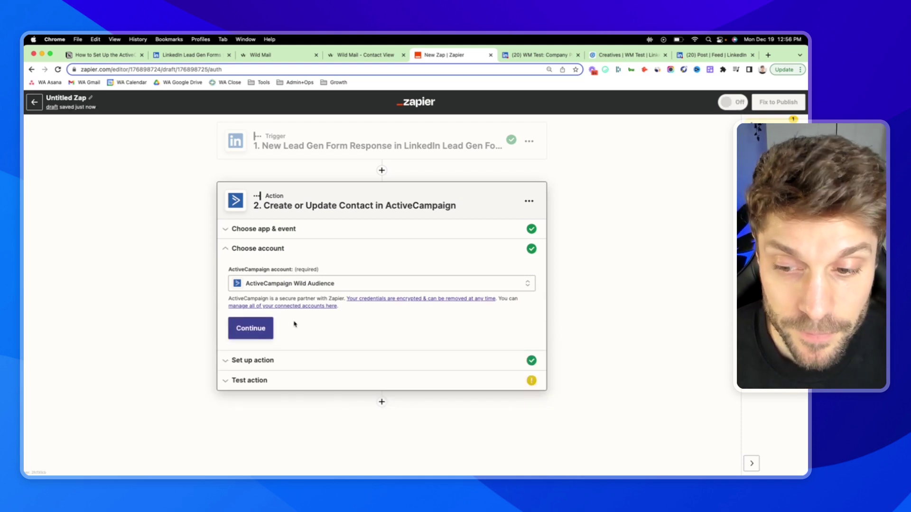
{"action": "left_click", "coordinate": [259, 331]}
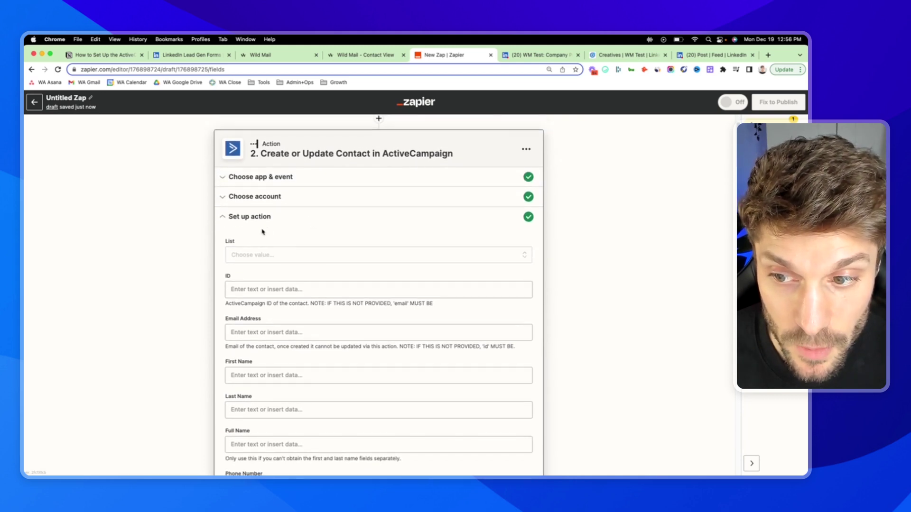
- Target the WM Main [EN] list and map the LinkedIn lead's email into Email Address
{"action": "left_click", "coordinate": [263, 254]}
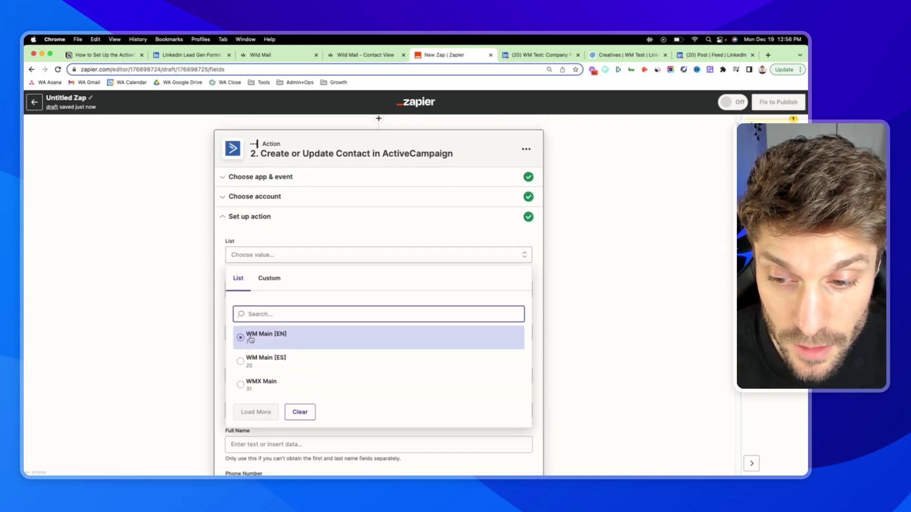
{"action": "left_click", "coordinate": [269, 338]}
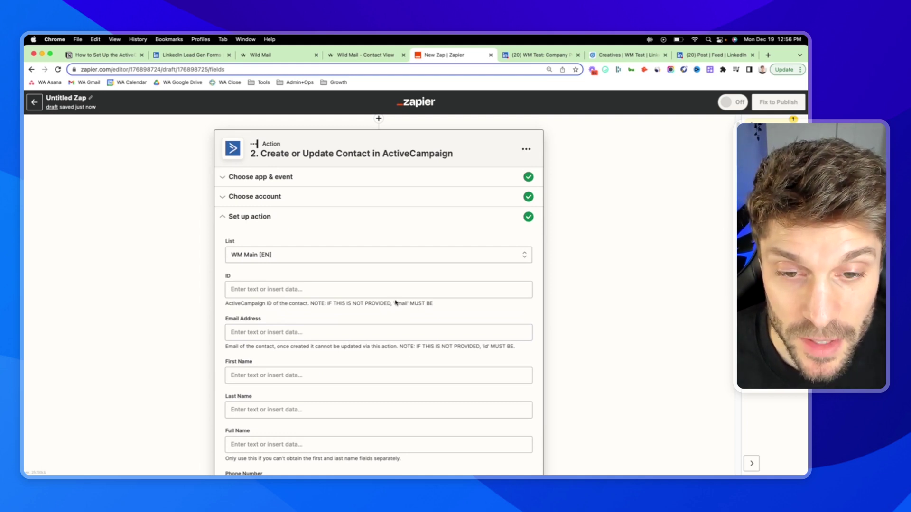
{"action": "scroll", "coordinate": [325, 258], "scroll_direction": "down", "scroll_amount": 2}
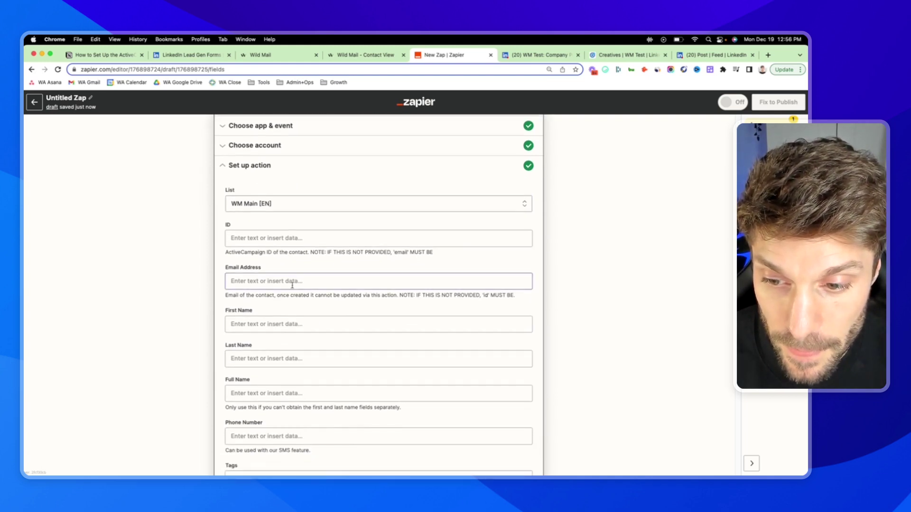
{"action": "left_click", "coordinate": [286, 281]}
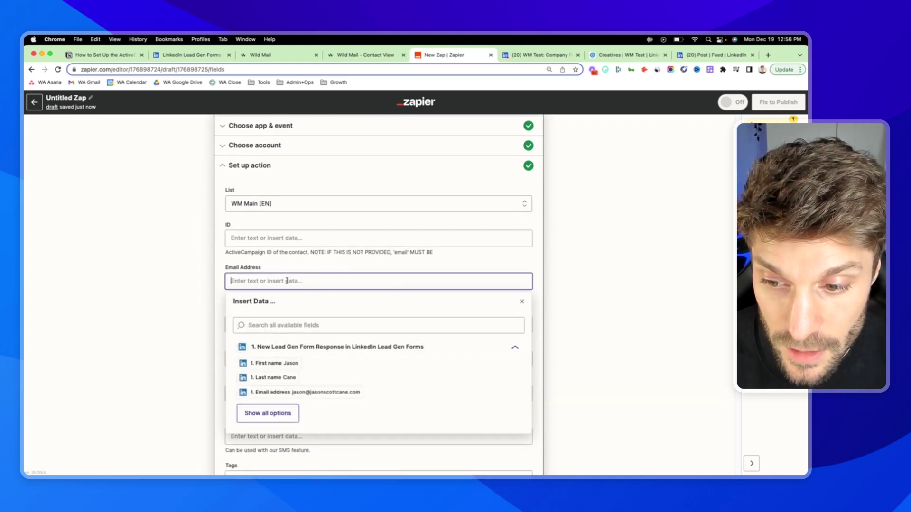
{"action": "left_click", "coordinate": [289, 392]}
{"action": "left_click", "coordinate": [584, 271]}
- Map the lead's first and last name into the First Name and Last Name fields
{"action": "scroll", "coordinate": [306, 315], "scroll_direction": "down", "scroll_amount": 1}
{"action": "left_click", "coordinate": [278, 283]}
{"action": "left_click", "coordinate": [278, 364]}
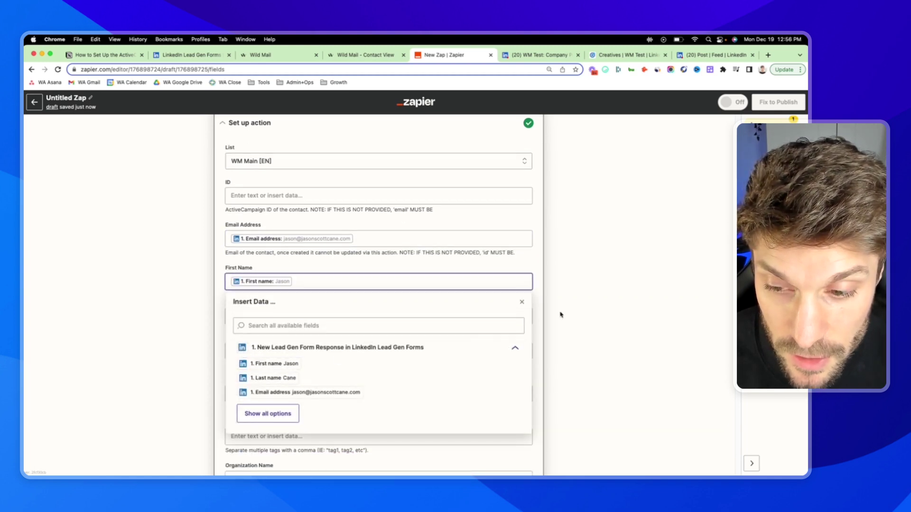
{"action": "left_click", "coordinate": [267, 319]}
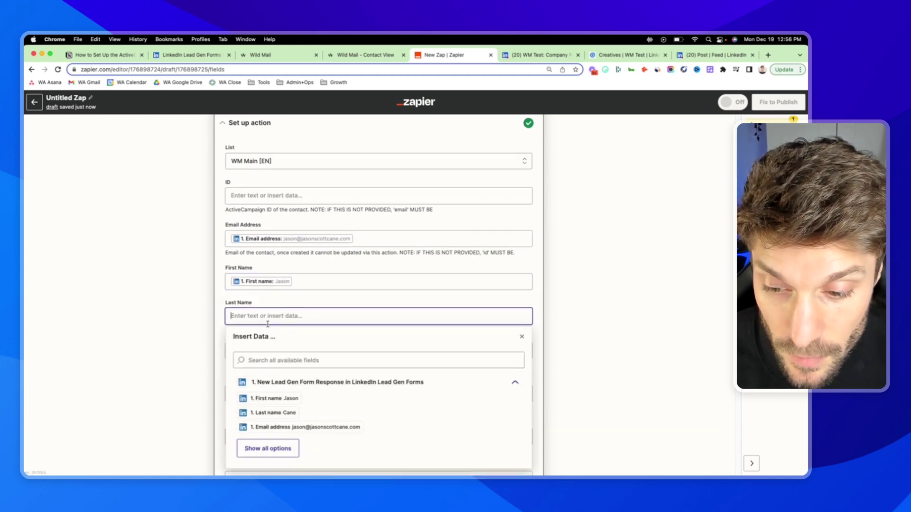
{"action": "left_click", "coordinate": [276, 413]}
{"action": "left_click", "coordinate": [595, 318]}
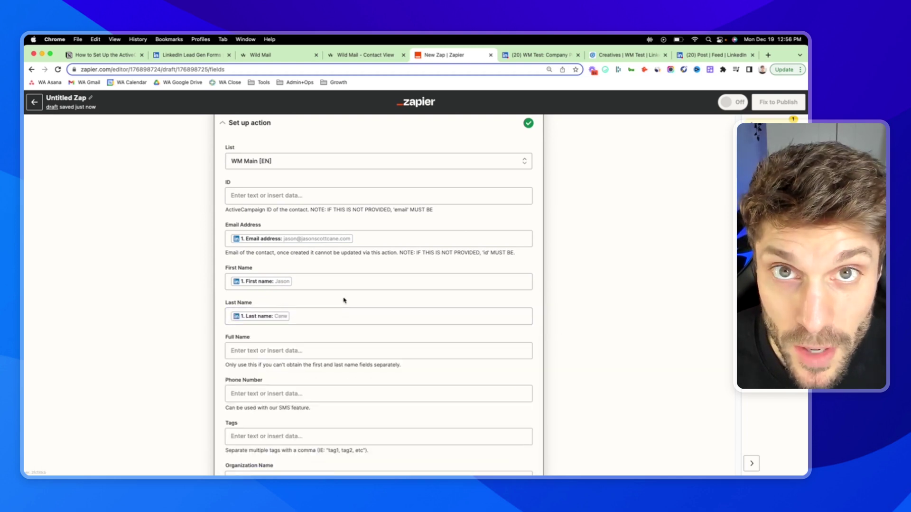
- Review the remaining action fields, leaving Tags empty
{"action": "scroll", "coordinate": [260, 283], "scroll_direction": "down", "scroll_amount": 5}
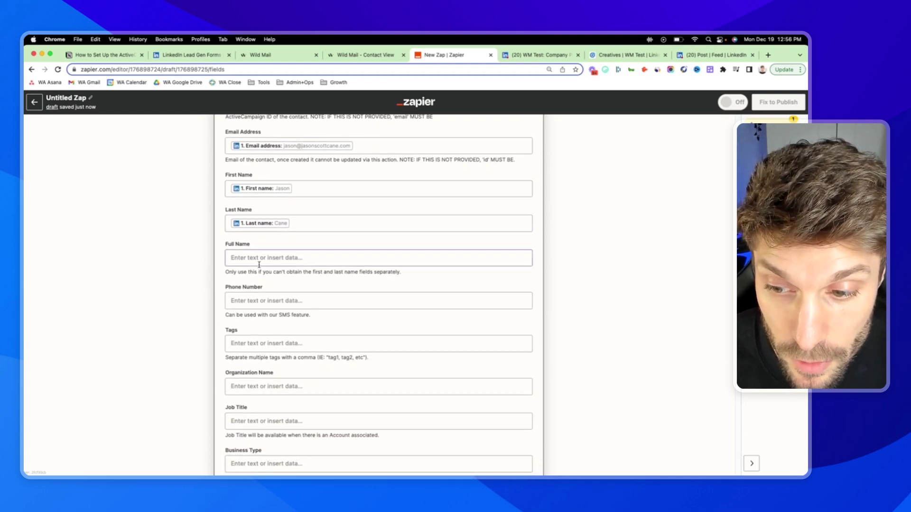
{"action": "scroll", "coordinate": [260, 284], "scroll_direction": "down", "scroll_amount": 2}
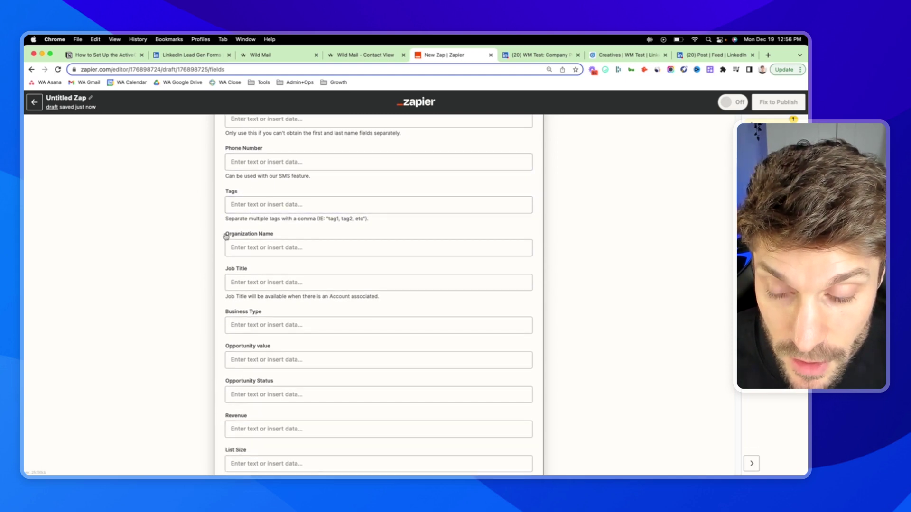
{"action": "scroll", "coordinate": [308, 238], "scroll_direction": "down", "scroll_amount": 6}
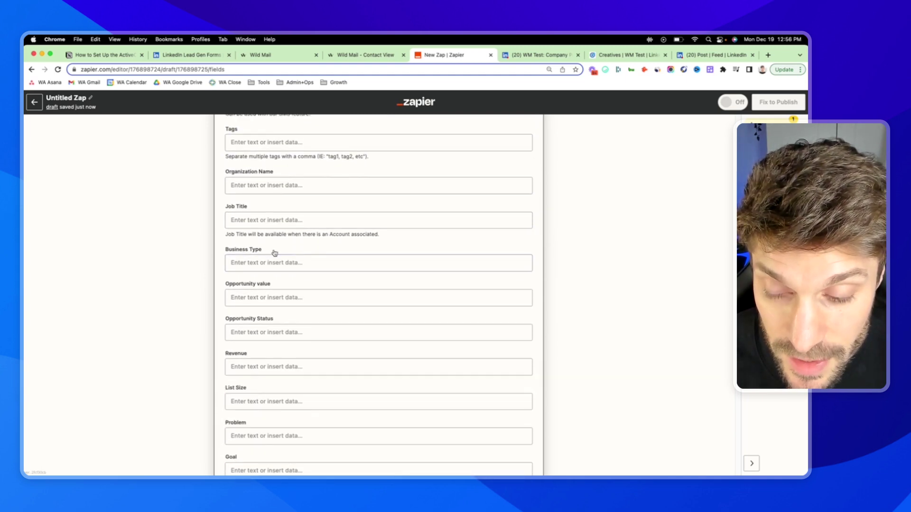
{"action": "scroll", "coordinate": [264, 244], "scroll_direction": "down", "scroll_amount": 2}
{"action": "scroll", "coordinate": [261, 304], "scroll_direction": "up", "scroll_amount": 15}
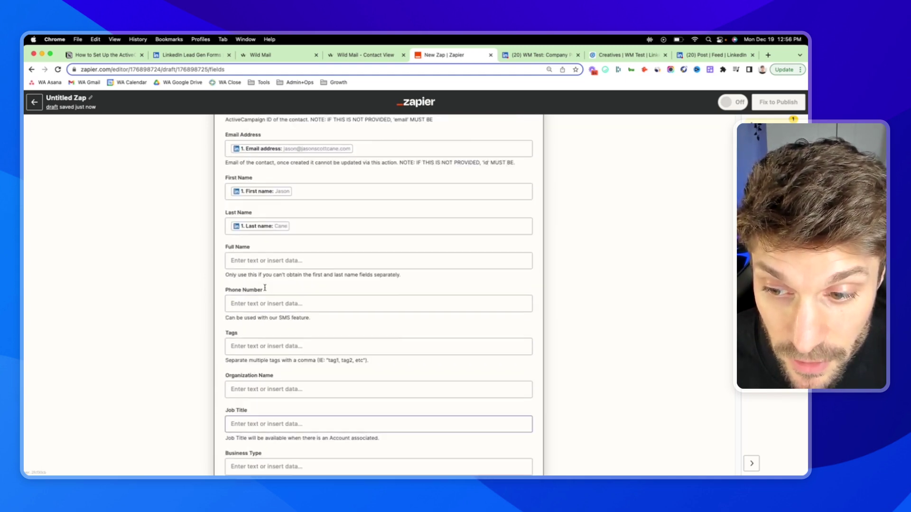
{"action": "scroll", "coordinate": [285, 308], "scroll_direction": "down", "scroll_amount": 3}
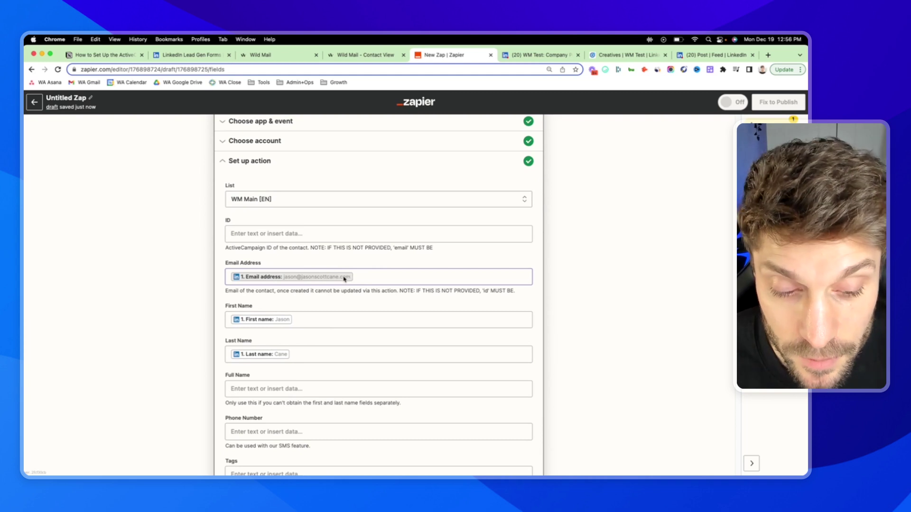
{"action": "scroll", "coordinate": [338, 299], "scroll_direction": "down", "scroll_amount": 5}
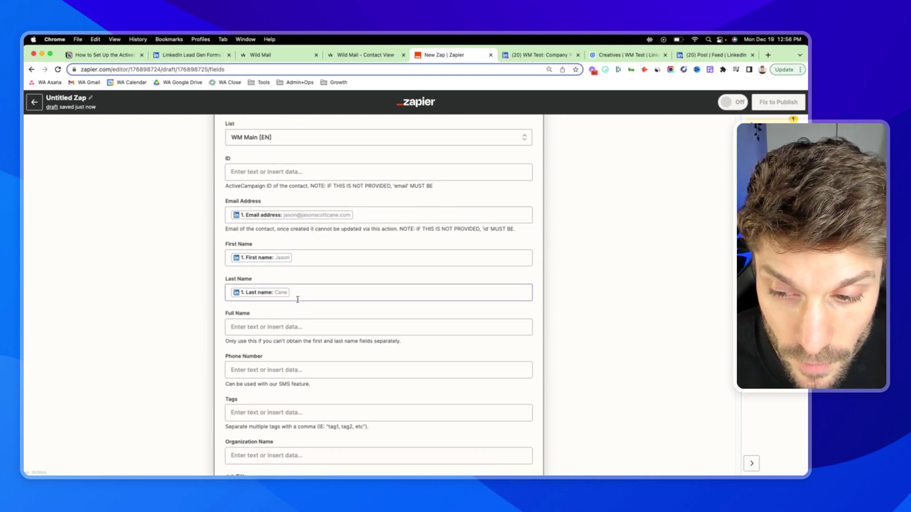
{"action": "left_click", "coordinate": [395, 290]}
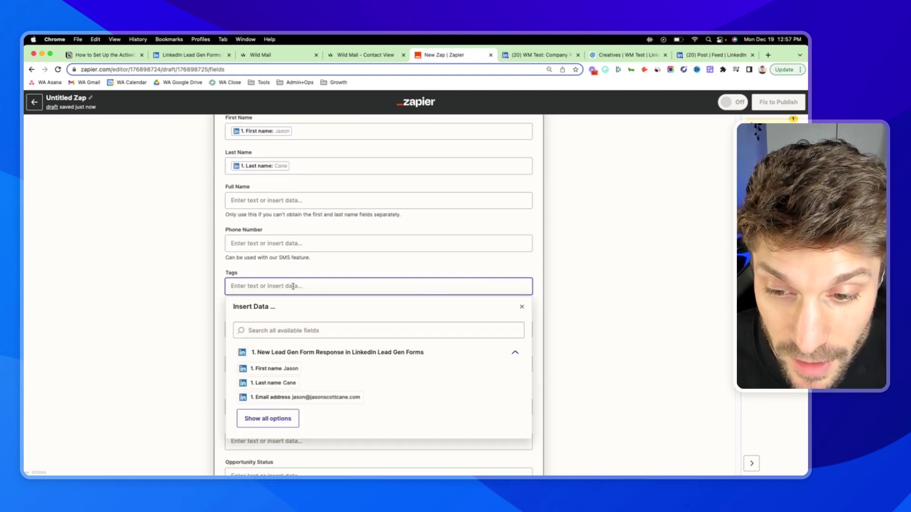
{"action": "left_click", "coordinate": [525, 272]}
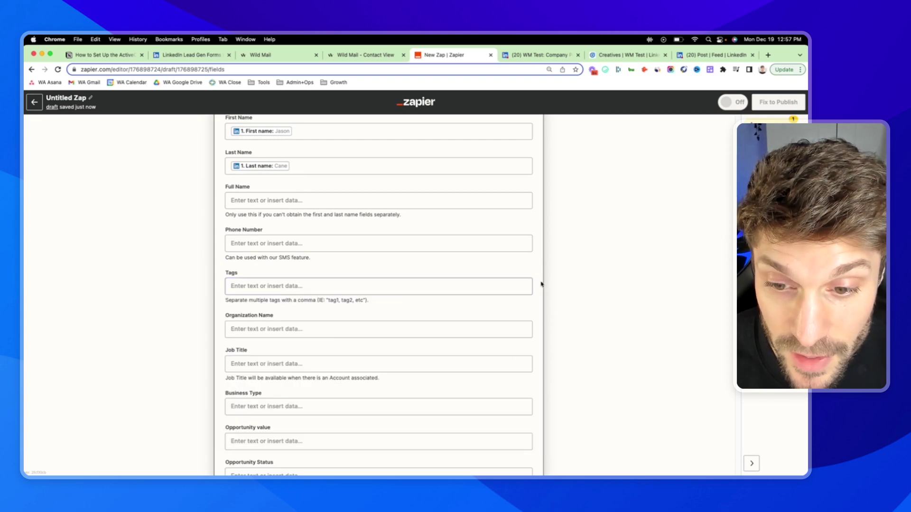
{"action": "scroll", "coordinate": [375, 261], "scroll_direction": "up", "scroll_amount": 2}
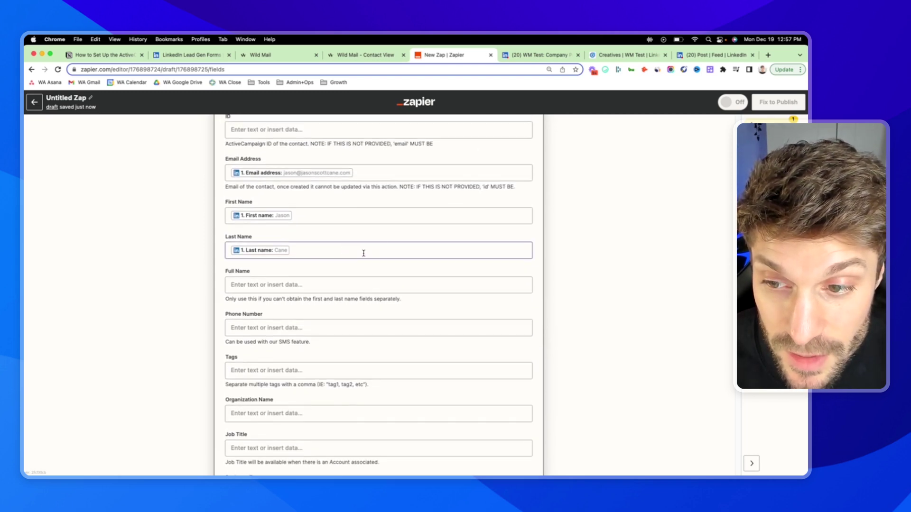
{"action": "scroll", "coordinate": [304, 261], "scroll_direction": "down", "scroll_amount": 9}
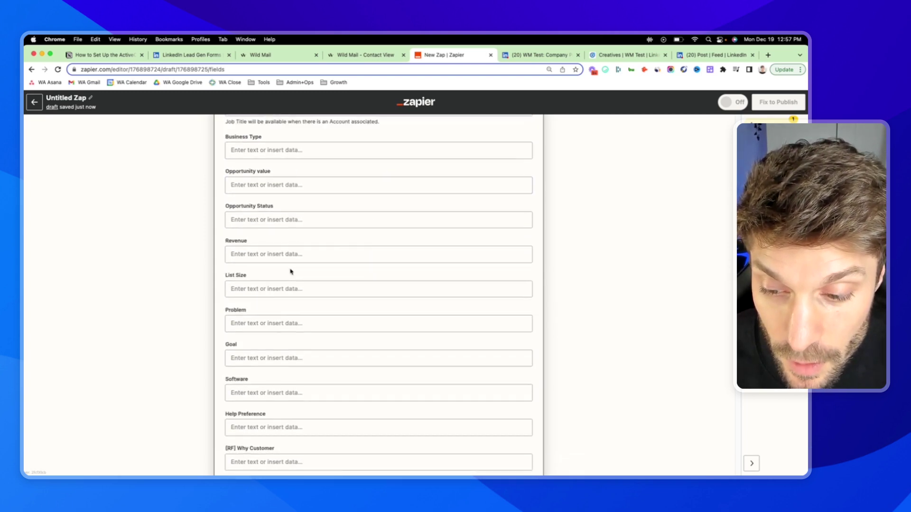
{"action": "scroll", "coordinate": [291, 272], "scroll_direction": "down", "scroll_amount": 20}
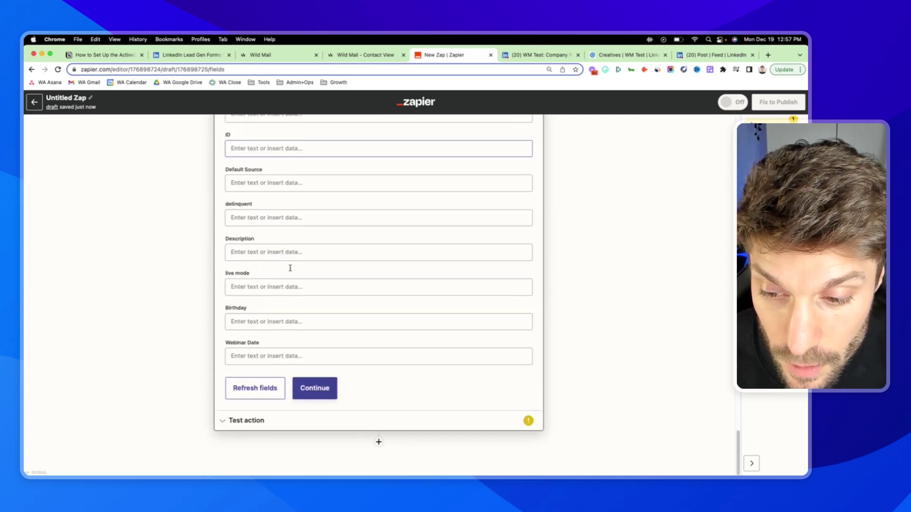
- Send a test contact to ActiveCampaign and confirm the 'Contact updated' result
{"action": "left_click", "coordinate": [316, 390]}
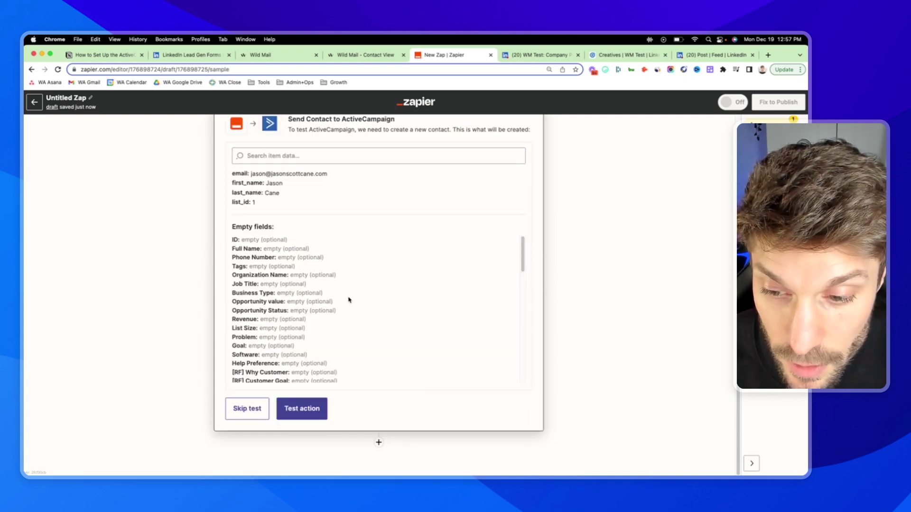
{"action": "scroll", "coordinate": [325, 302], "scroll_direction": "down", "scroll_amount": 2}
{"action": "left_click", "coordinate": [304, 413]}
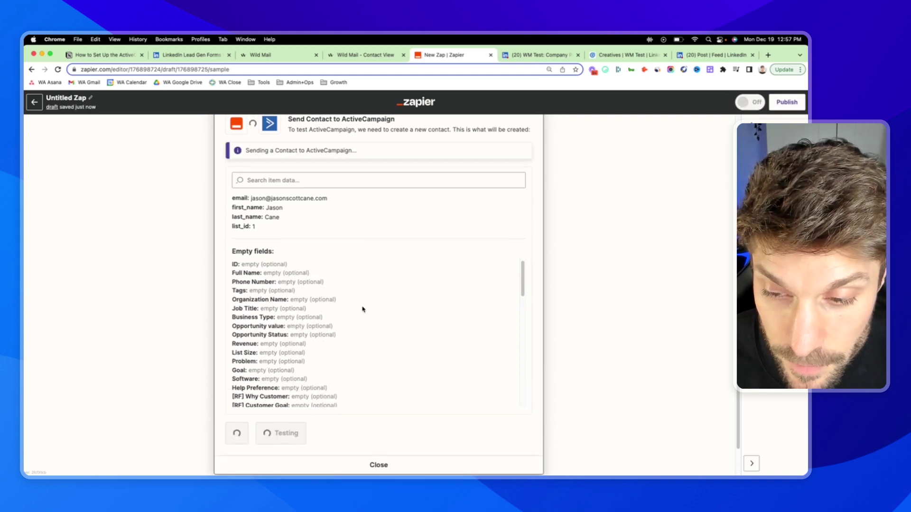
{"action": "scroll", "coordinate": [363, 309], "scroll_direction": "down", "scroll_amount": 10}
{"action": "left_click_drag", "start_coordinate": [247, 258], "coordinate": [417, 262]}
{"action": "left_click", "coordinate": [326, 249]}
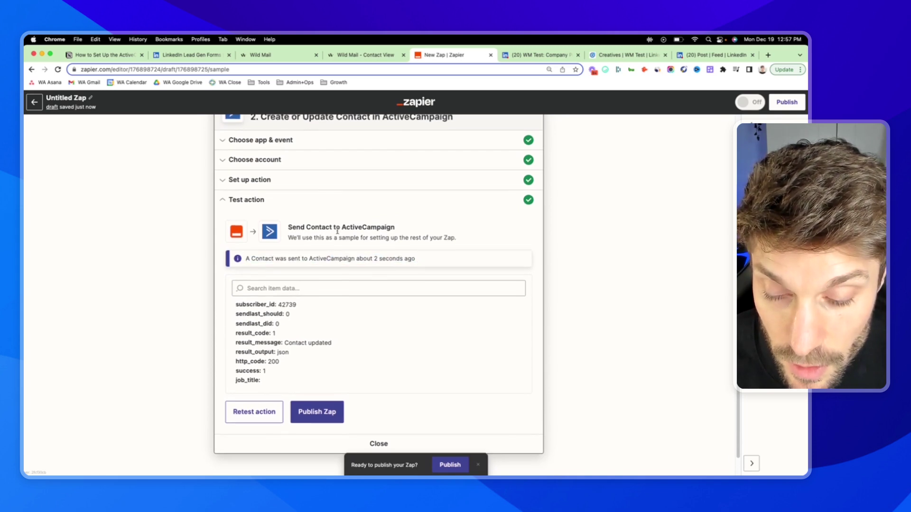
{"action": "scroll", "coordinate": [349, 278], "scroll_direction": "down", "scroll_amount": 1}
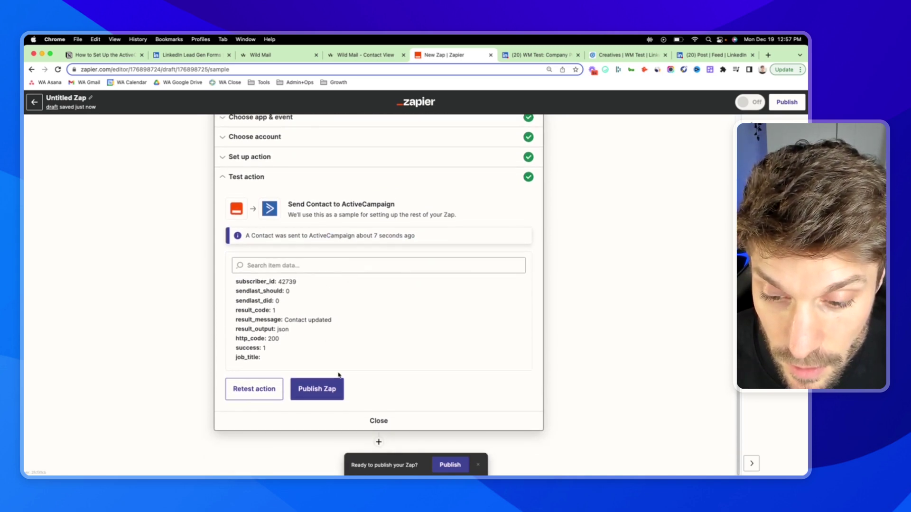